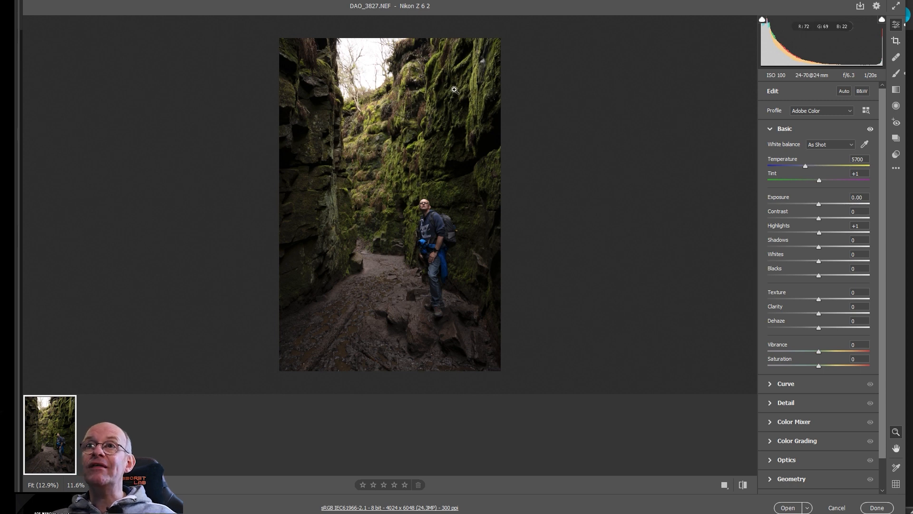
Lower the gorge photo's overall Highlights to -41 to recover detail in the bright sky
{"action": "left_click_drag", "start_coordinate": [363, 68], "coordinate": [430, 141]}
{"action": "key", "text": "space"}
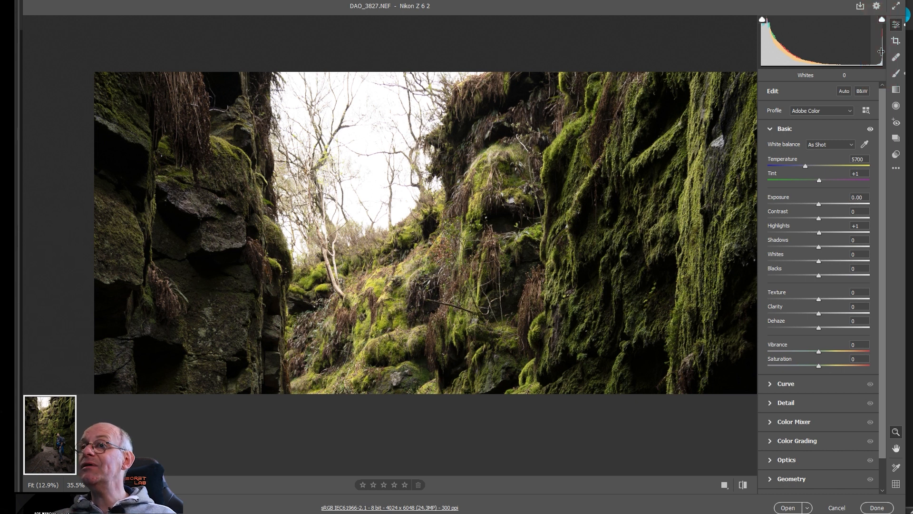
{"action": "left_click_drag", "start_coordinate": [820, 237], "coordinate": [800, 236]}
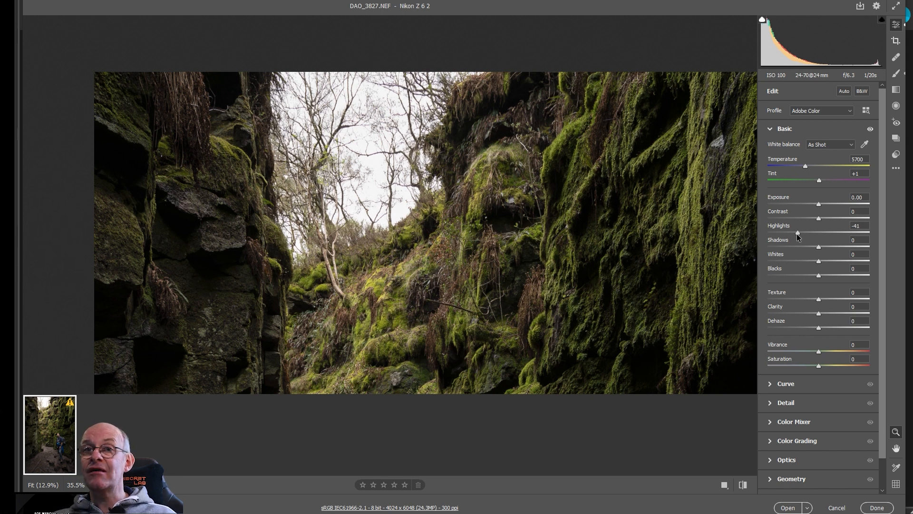
{"action": "scroll", "coordinate": [527, 243], "scroll_direction": "down", "scroll_amount": 2}
{"action": "scroll", "coordinate": [527, 243], "scroll_direction": "down", "scroll_amount": 2}
{"action": "left_click_drag", "start_coordinate": [526, 250], "coordinate": [467, 134]}
{"action": "scroll", "coordinate": [504, 179], "scroll_direction": "down", "scroll_amount": 1}
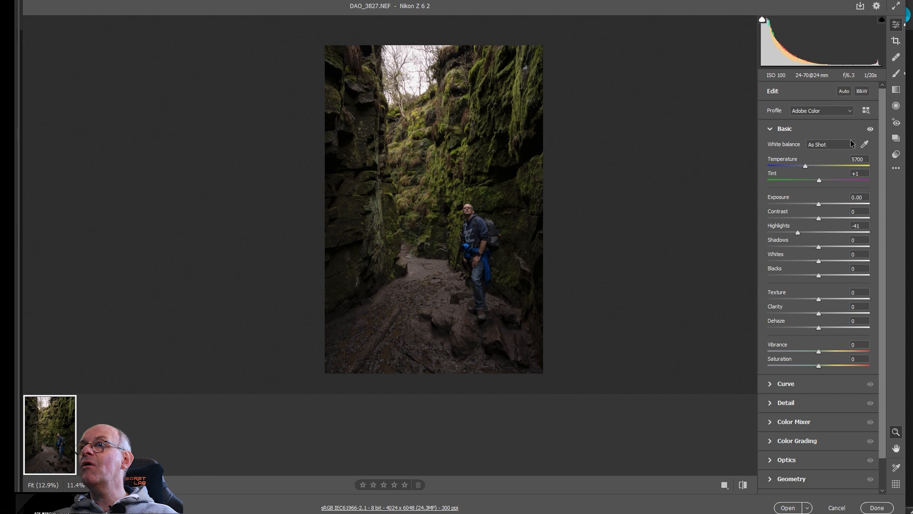
Add a graduated filter from cleared settings that brightens the lower part of the gorge with Exposure +1.25 and Shadows +47
{"action": "left_click", "coordinate": [896, 90]}
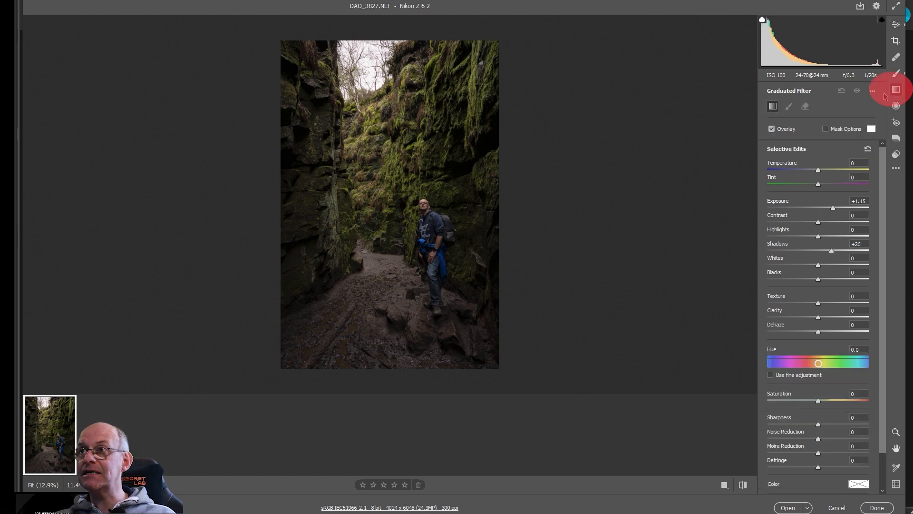
{"action": "left_click", "coordinate": [868, 149]}
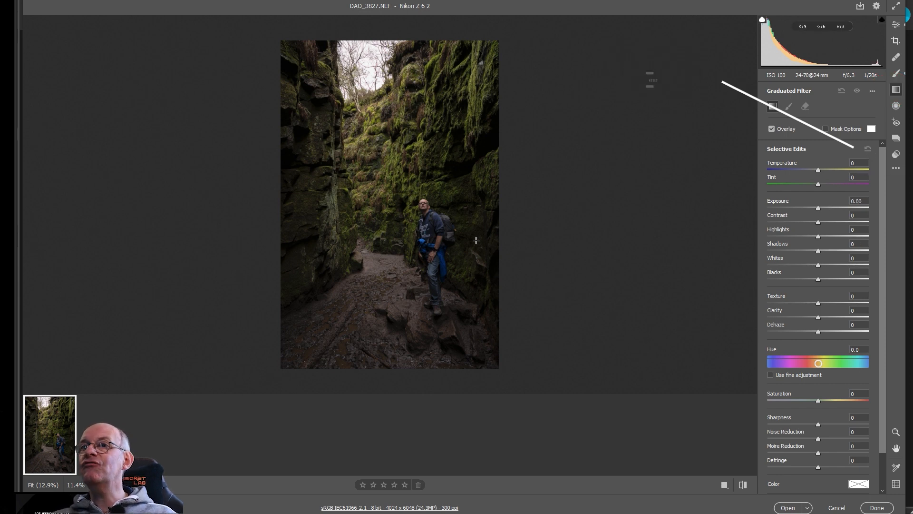
{"action": "left_click_drag", "start_coordinate": [396, 238], "coordinate": [393, 114]}
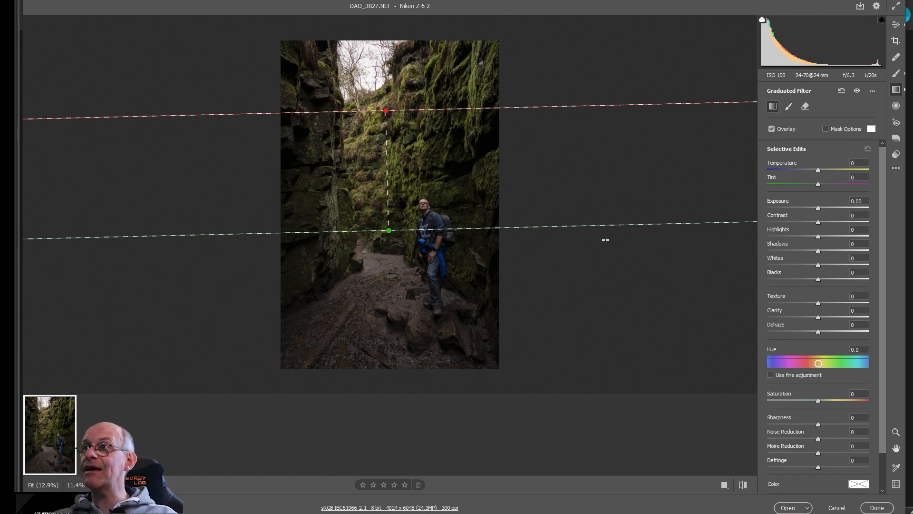
{"action": "left_click_drag", "start_coordinate": [818, 208], "coordinate": [835, 202]}
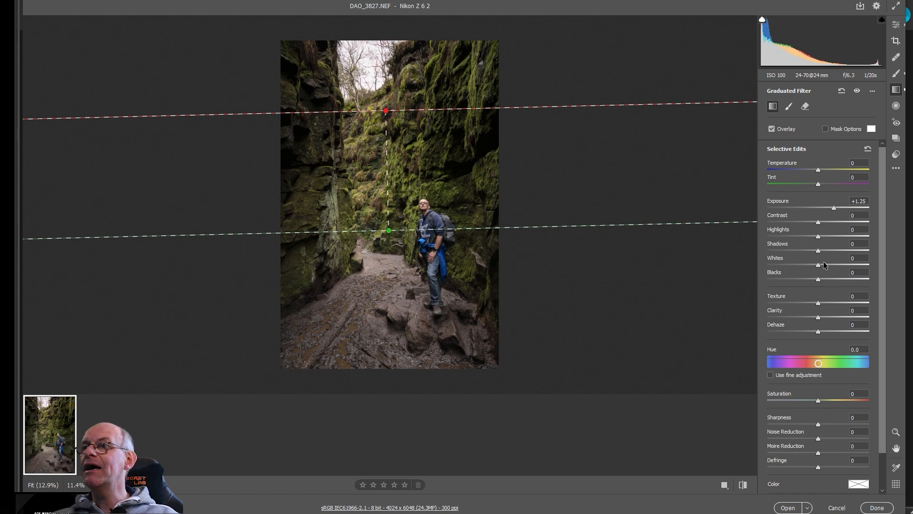
{"action": "left_click_drag", "start_coordinate": [819, 252], "coordinate": [841, 255]}
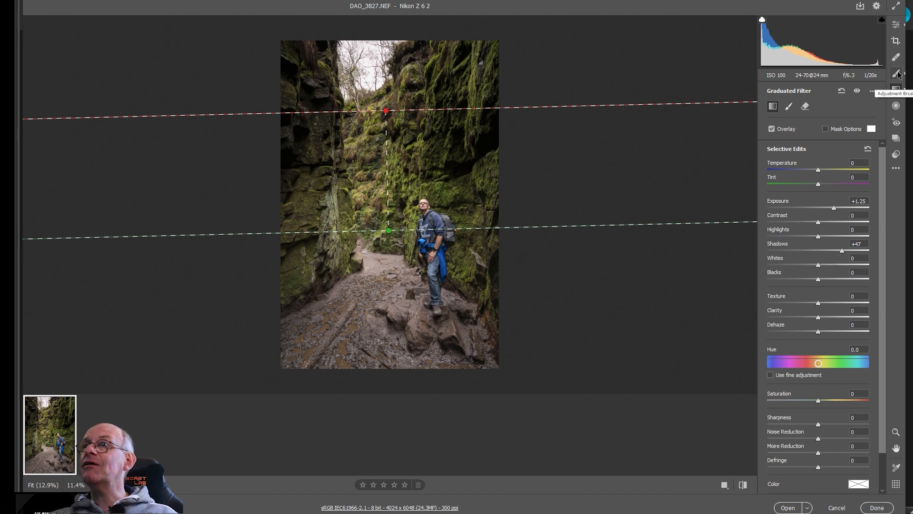
Clear the adjustment brush settings and paint over the man's bright forehead and face with Highlights -28
{"action": "left_click", "coordinate": [896, 25]}
{"action": "left_click_drag", "start_coordinate": [466, 210], "coordinate": [562, 217]}
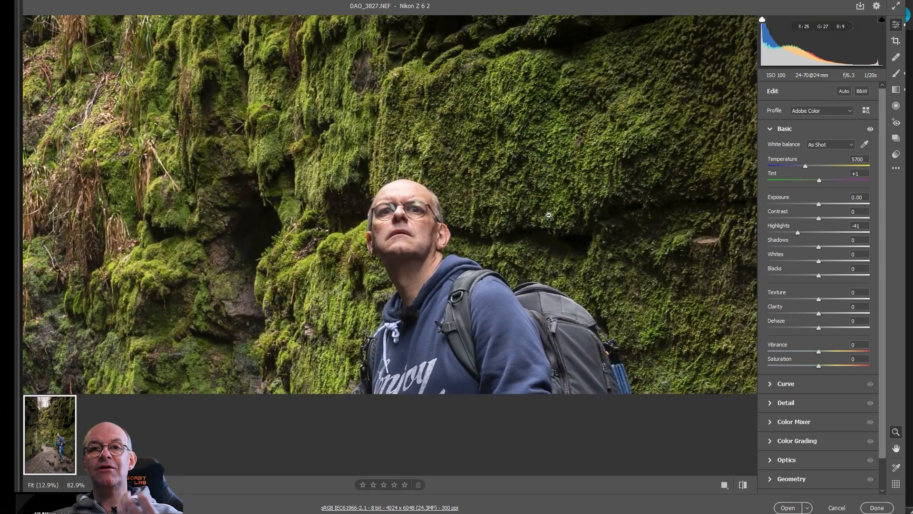
{"action": "left_click", "coordinate": [898, 75]}
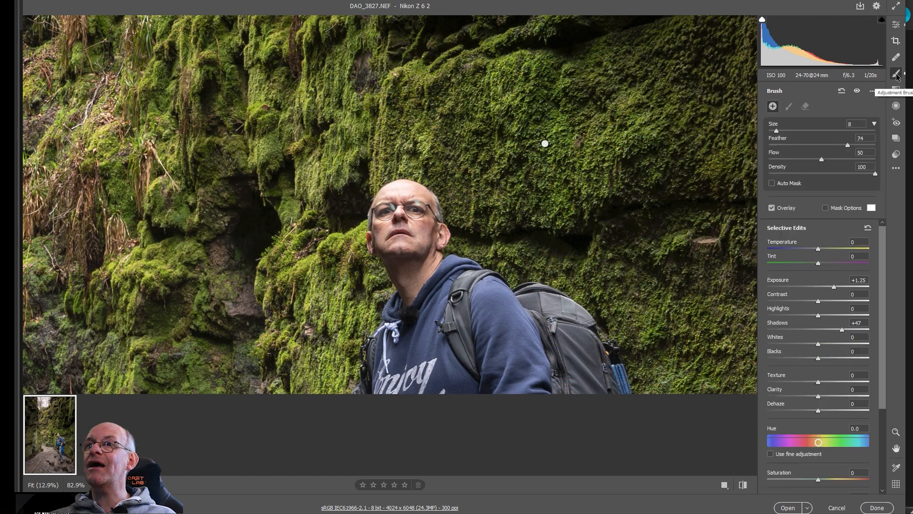
{"action": "left_click", "coordinate": [897, 74]}
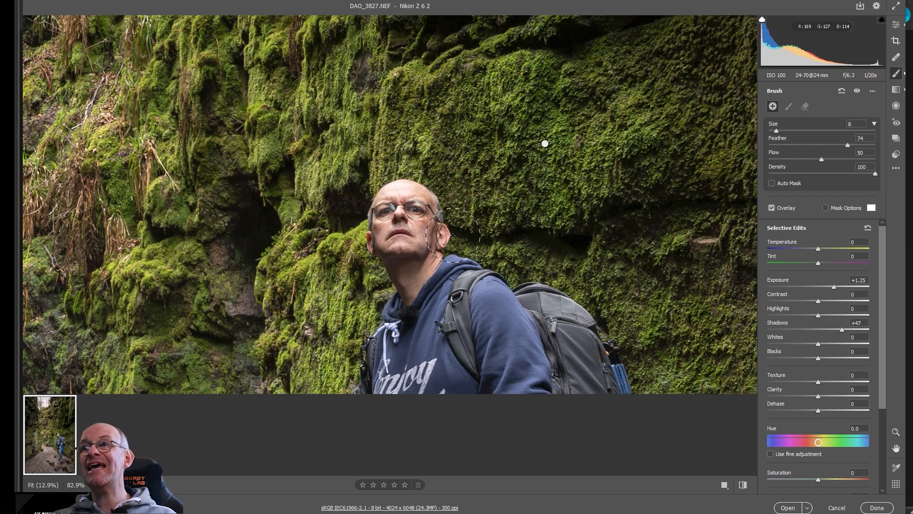
{"action": "left_click", "coordinate": [868, 228]}
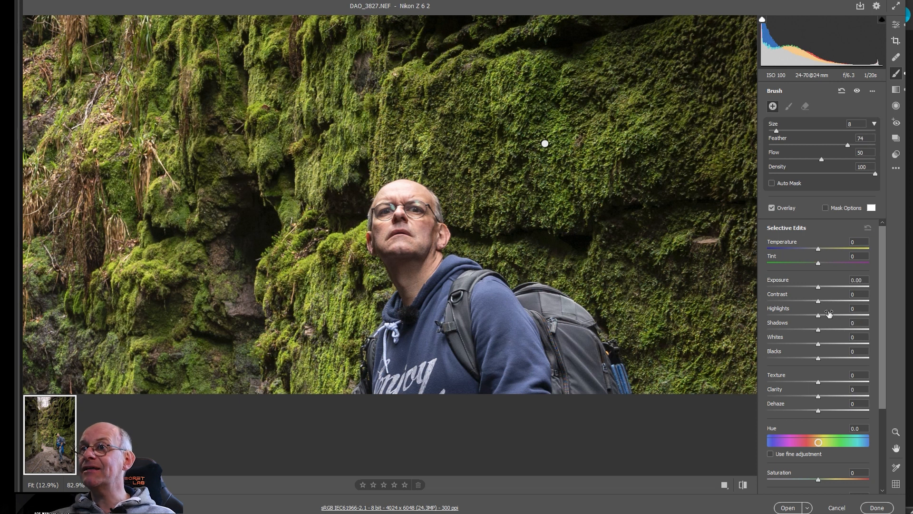
{"action": "left_click_drag", "start_coordinate": [818, 318], "coordinate": [805, 317]}
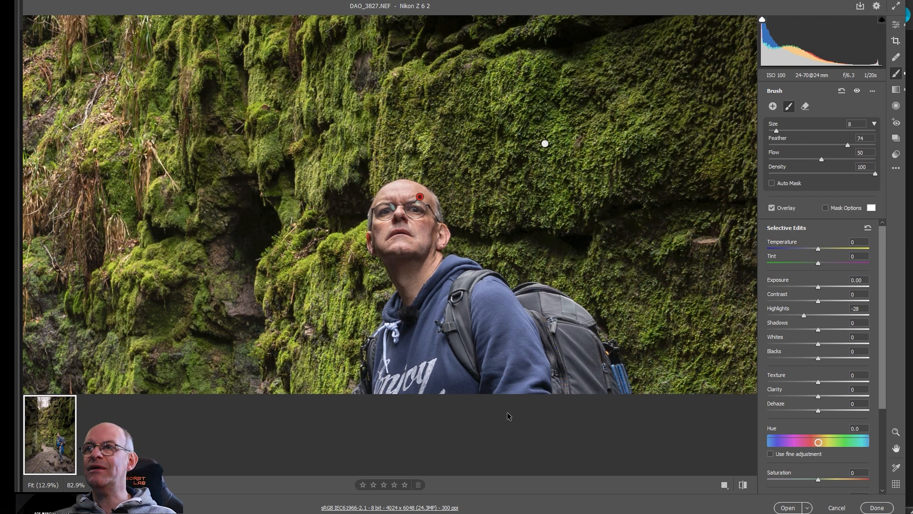
{"action": "key", "text": "bracketleft"}
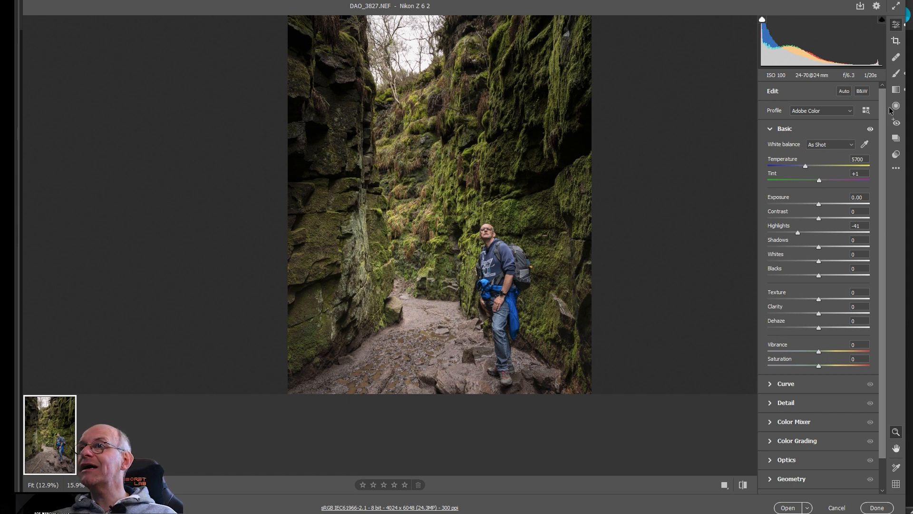
Paint the mossy rock walls with a new size 18 adjustment brush from cleared settings, using Texture +26 and Clarity +25
{"action": "left_click", "coordinate": [896, 73]}
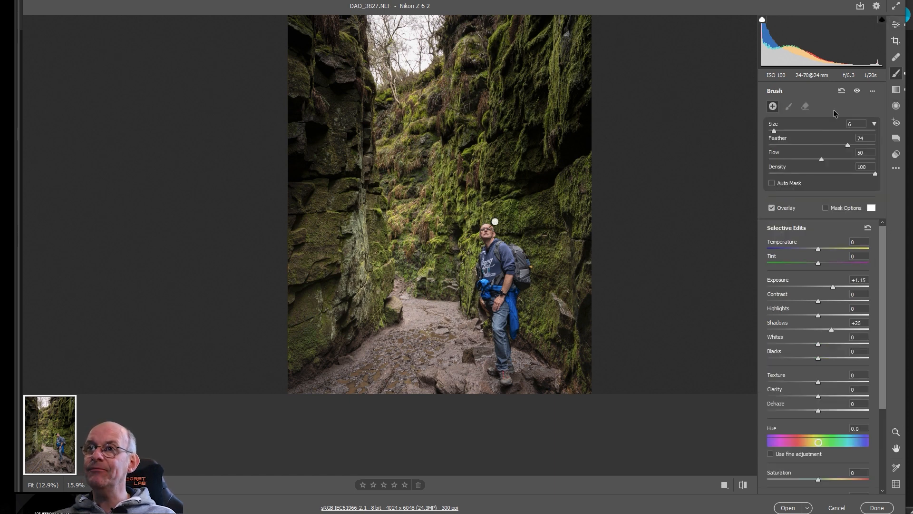
{"action": "key", "text": "bracketright"}
{"action": "key", "text": "bracketright"}
{"action": "key", "text": "bracketright"}
{"action": "key", "text": "bracketright"}
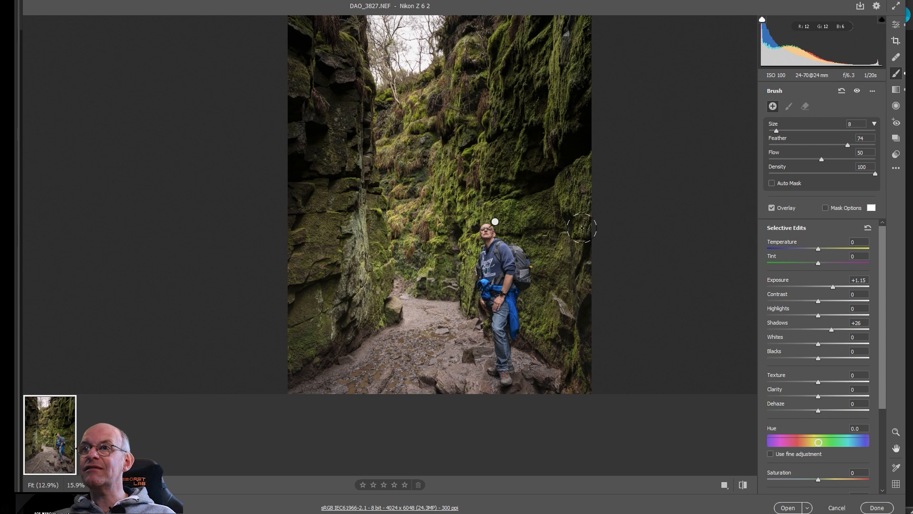
{"action": "key", "text": "bracketright"}
{"action": "key", "text": "bracketright"}
{"action": "left_click", "coordinate": [868, 229]}
{"action": "mouse_move", "coordinate": [818, 382]}
{"action": "left_mouse_down"}
{"action": "mouse_move", "coordinate": [832, 384]}
{"action": "mouse_move", "coordinate": [822, 396]}
{"action": "mouse_move", "coordinate": [832, 391]}
{"action": "left_mouse_up"}
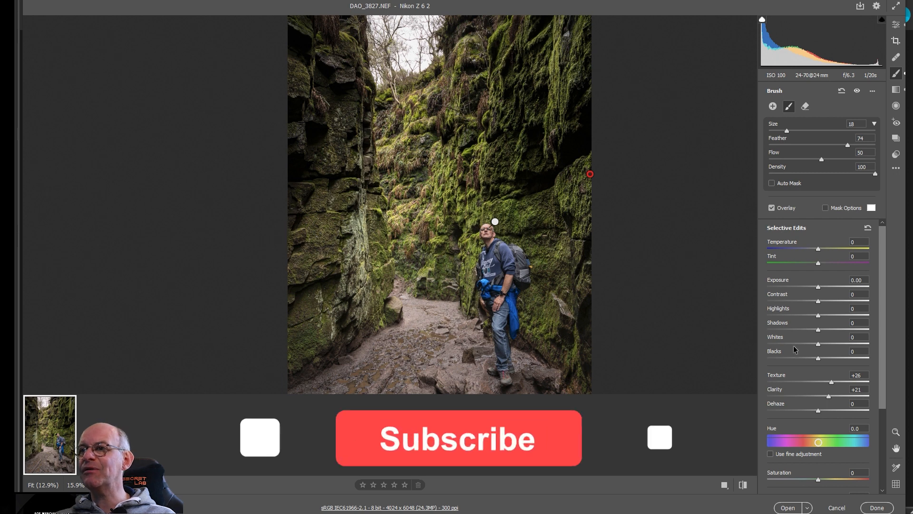
{"action": "left_click_drag", "start_coordinate": [829, 396], "coordinate": [887, 402]}
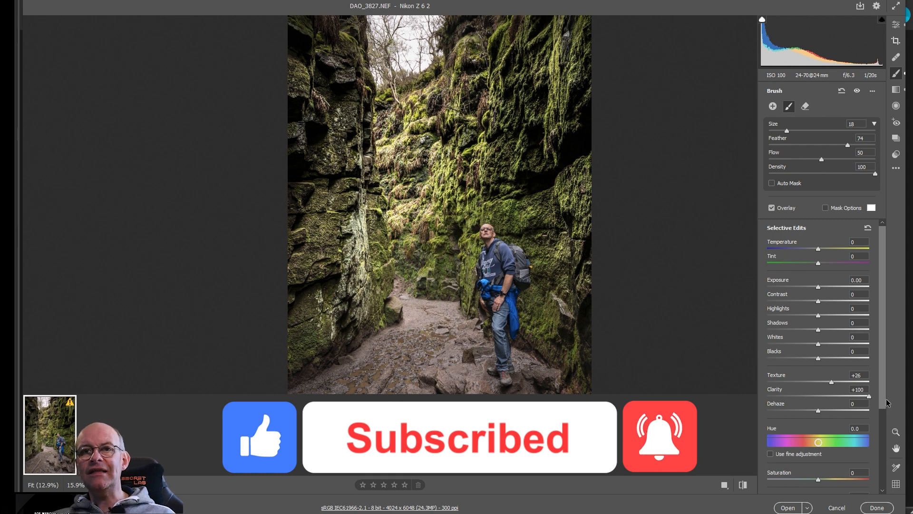
{"action": "left_click_drag", "start_coordinate": [869, 395], "coordinate": [831, 396]}
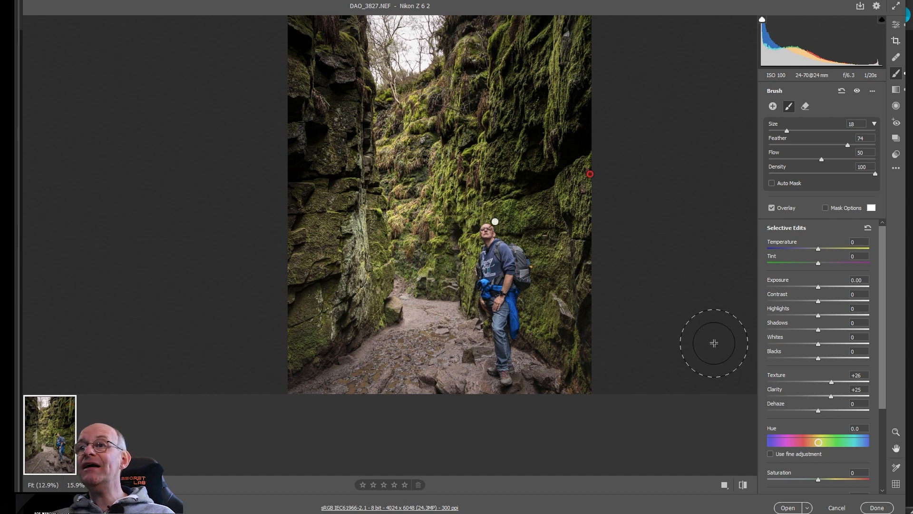
Paint a new brush adjustment with Exposure about -0.80 over the muddy foreground and ease the darkening slightly
{"action": "key", "text": "space"}
{"action": "left_click_drag", "start_coordinate": [630, 242], "coordinate": [620, 128]}
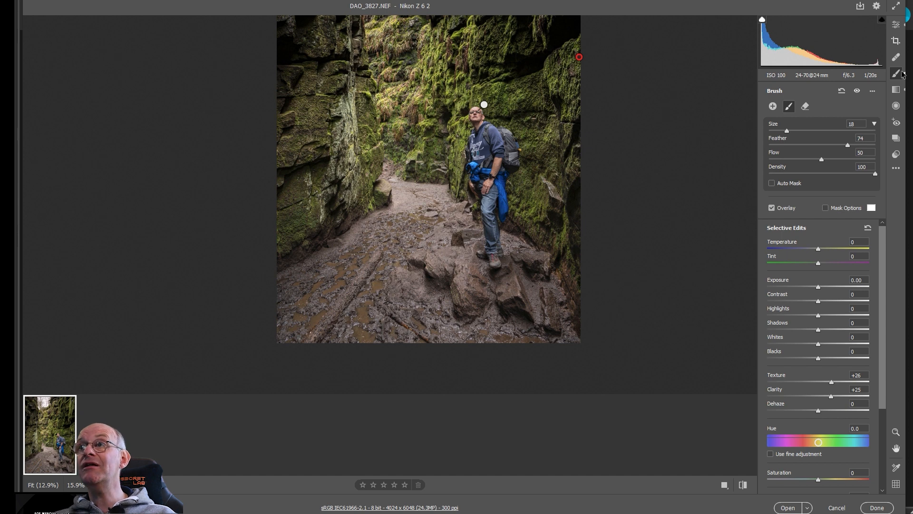
{"action": "left_click", "coordinate": [774, 107]}
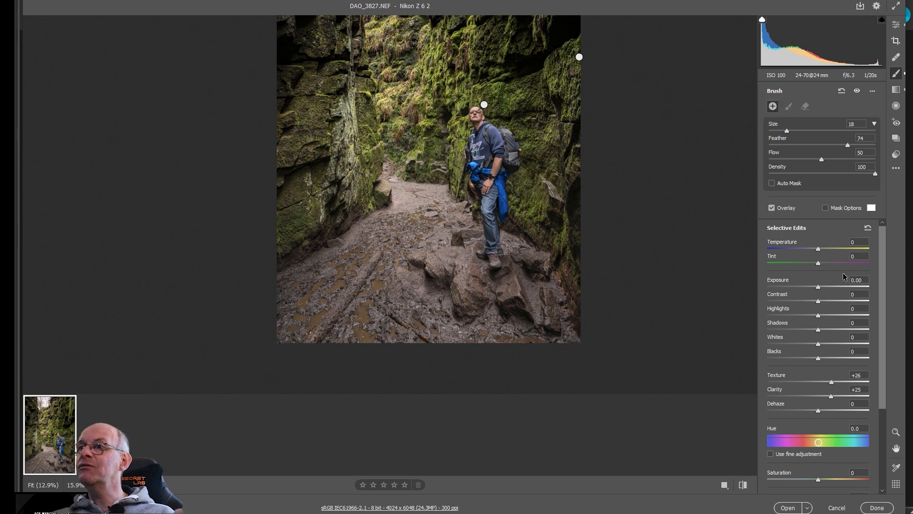
{"action": "left_click", "coordinate": [867, 227]}
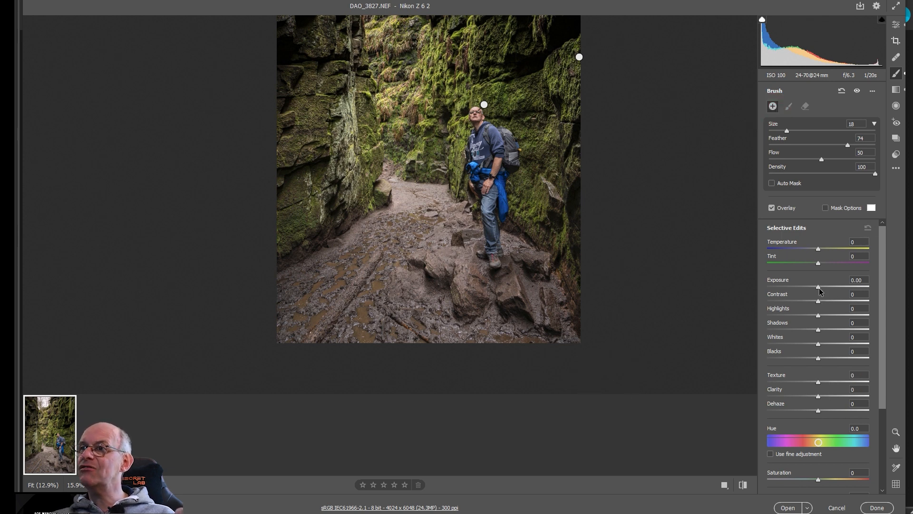
{"action": "left_click_drag", "start_coordinate": [819, 291], "coordinate": [809, 291]}
{"action": "mouse_move", "coordinate": [552, 324]}
{"action": "left_mouse_down"}
{"action": "mouse_move", "coordinate": [539, 370]}
{"action": "mouse_move", "coordinate": [400, 347]}
{"action": "mouse_move", "coordinate": [319, 353]}
{"action": "left_mouse_up"}
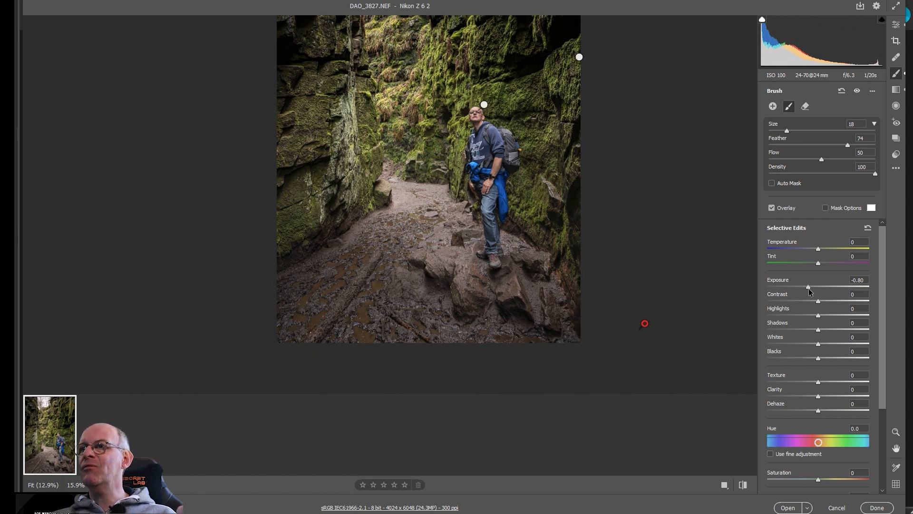
{"action": "left_click_drag", "start_coordinate": [808, 287], "coordinate": [812, 294]}
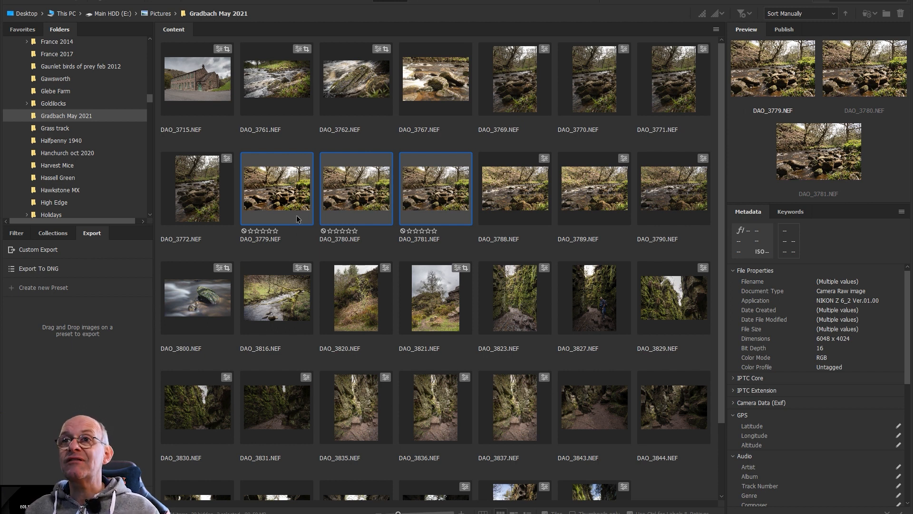
Open DAO_3779, DAO_3780 and DAO_3781 together in Camera Raw and select all three photos
{"action": "double_click", "coordinate": [429, 204]}
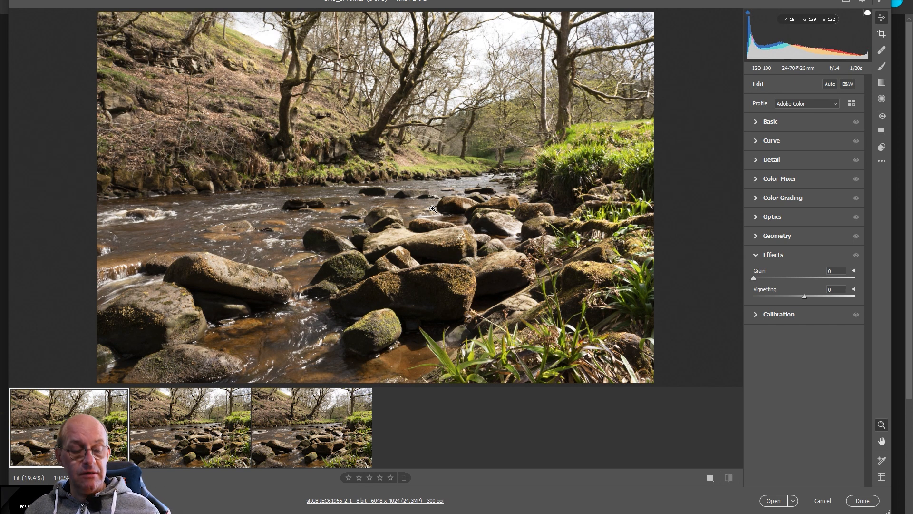
{"action": "mouse_move", "coordinate": [336, 453]}
{"action": "left_click", "coordinate": [313, 437], "text": "shift"}
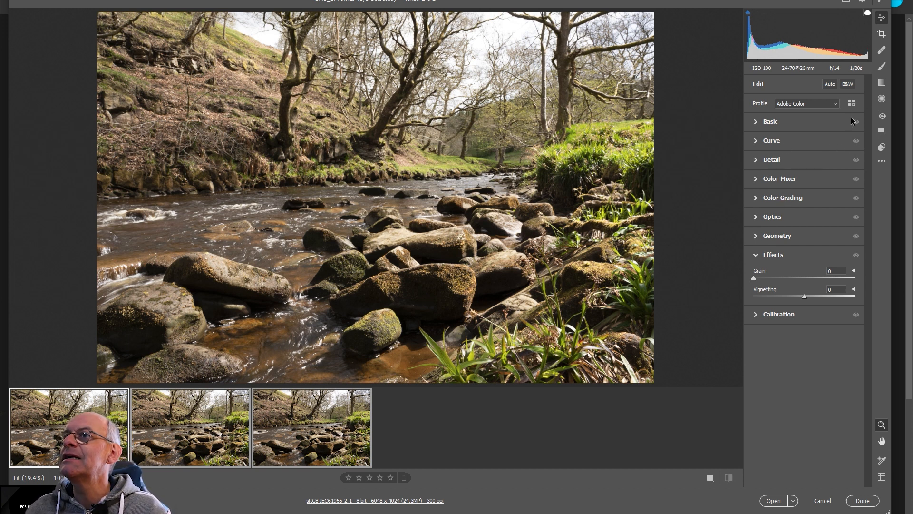
Set Highlights to -47, Shadows to +100 and Sharpening to 81 for the three selected river photos
{"action": "left_click", "coordinate": [792, 121]}
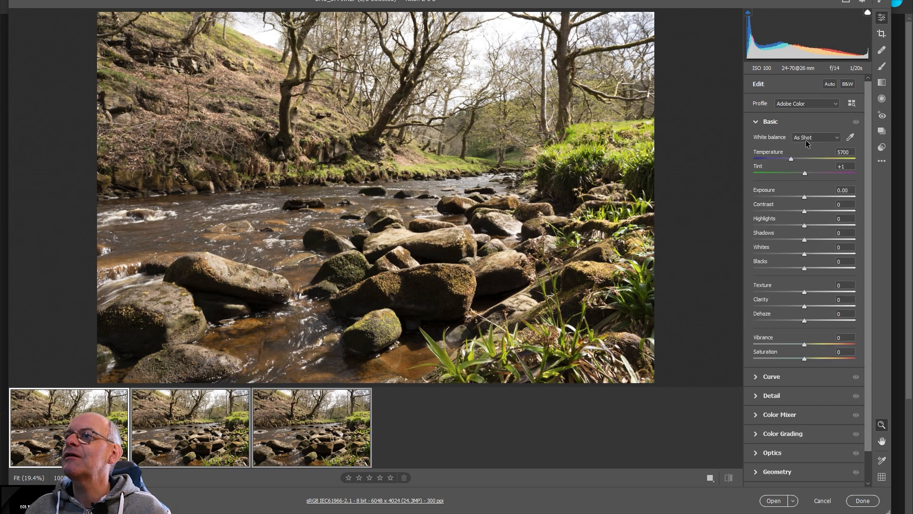
{"action": "left_click_drag", "start_coordinate": [804, 226], "coordinate": [858, 227]}
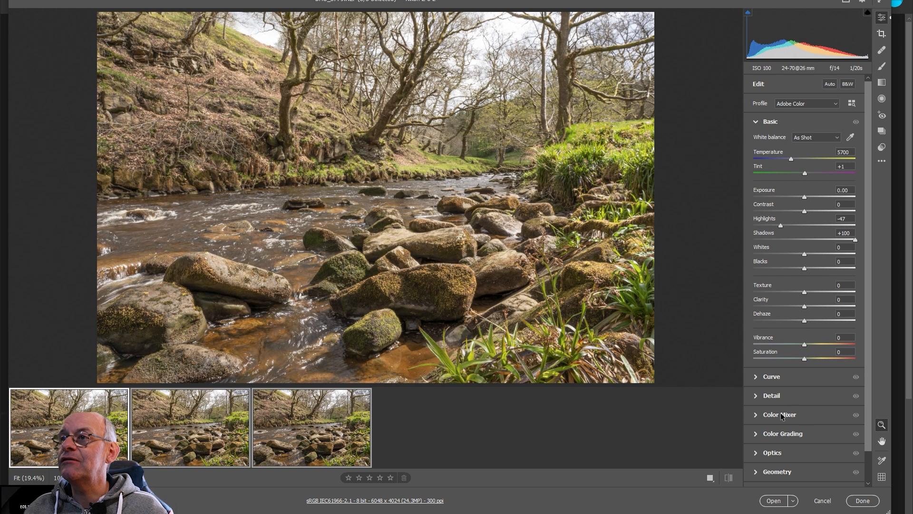
{"action": "left_click", "coordinate": [776, 397]}
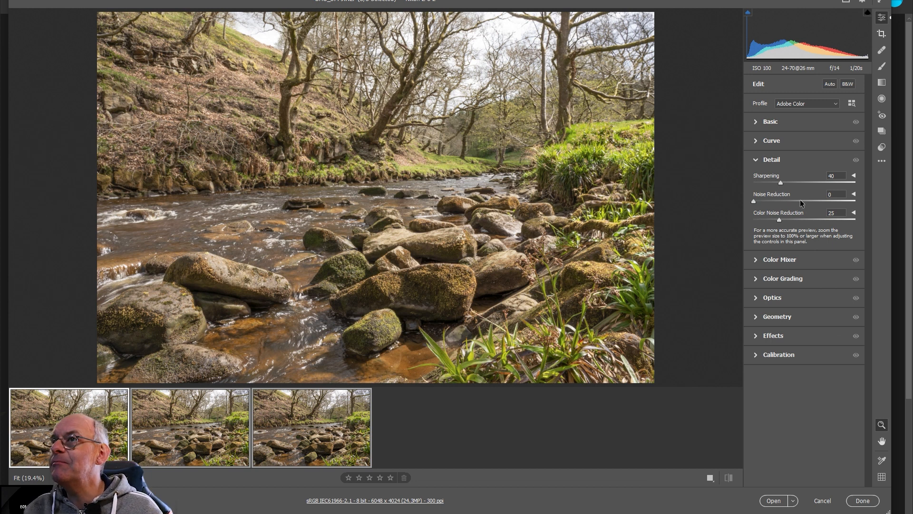
{"action": "left_click_drag", "start_coordinate": [782, 183], "coordinate": [802, 184]}
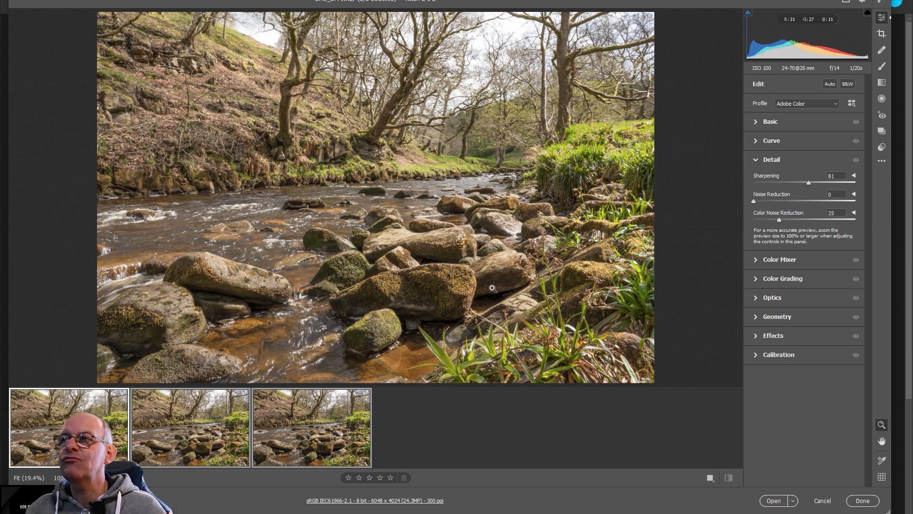
Set Texture to +17 and Clarity to +11 for the three photos and save the raw edits without opening the images
{"action": "left_click", "coordinate": [769, 121]}
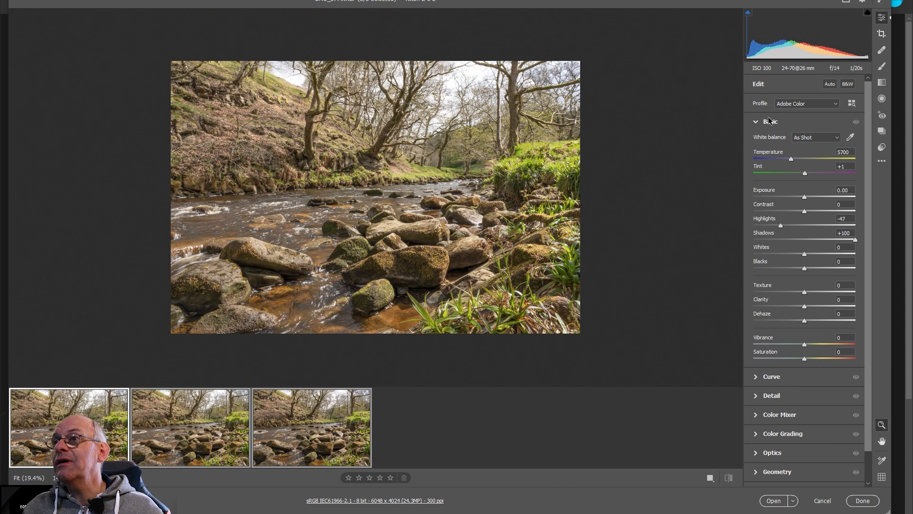
{"action": "mouse_move", "coordinate": [807, 291]}
{"action": "left_mouse_down"}
{"action": "mouse_move", "coordinate": [815, 291]}
{"action": "mouse_move", "coordinate": [811, 307]}
{"action": "left_mouse_up"}
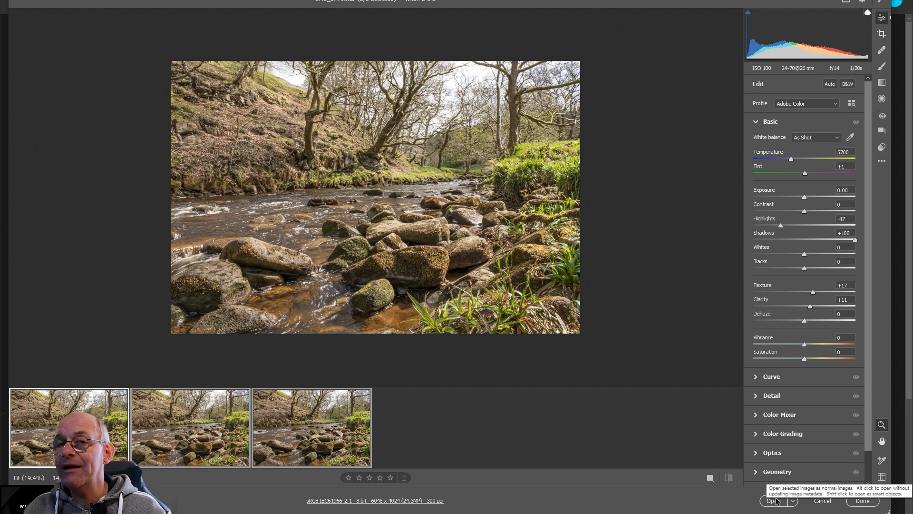
{"action": "left_click", "coordinate": [862, 501]}
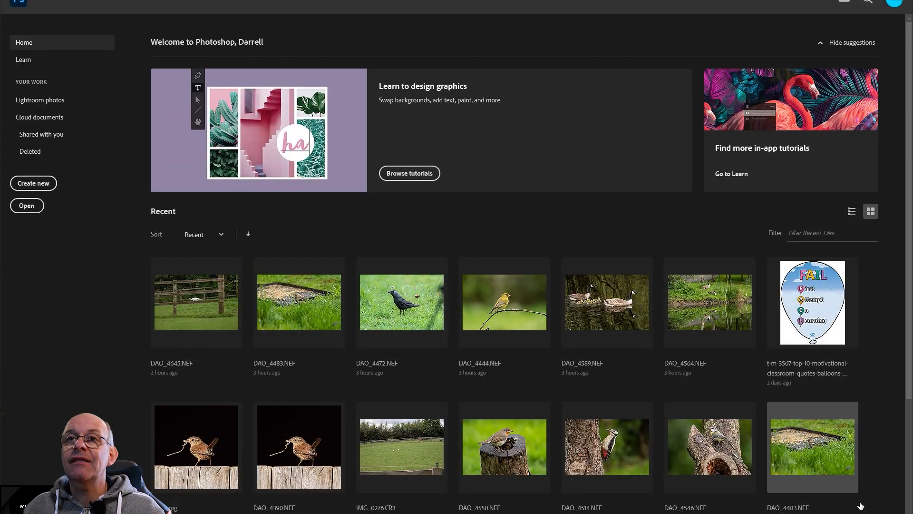
Switch to Bridge and load the three selected river photos into Photoshop as layers of one document
{"action": "key", "text": "alt+Tab"}
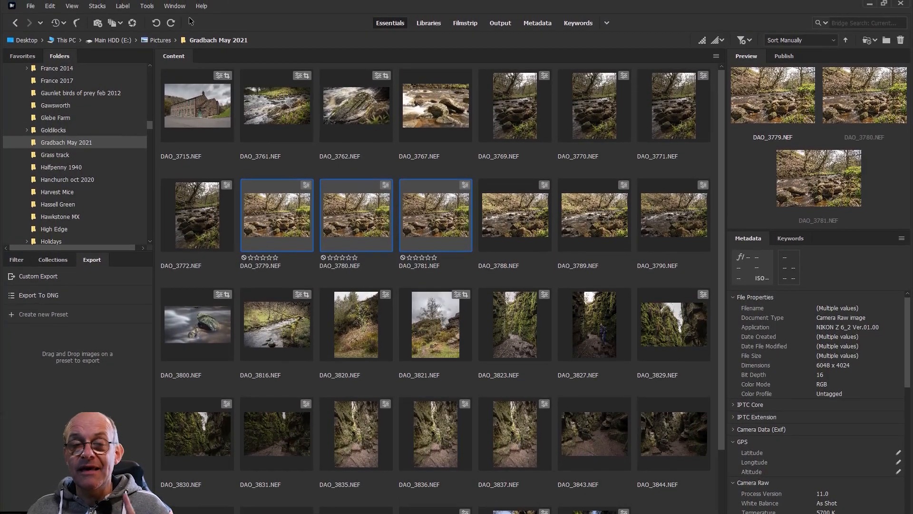
{"action": "left_click", "coordinate": [147, 6]}
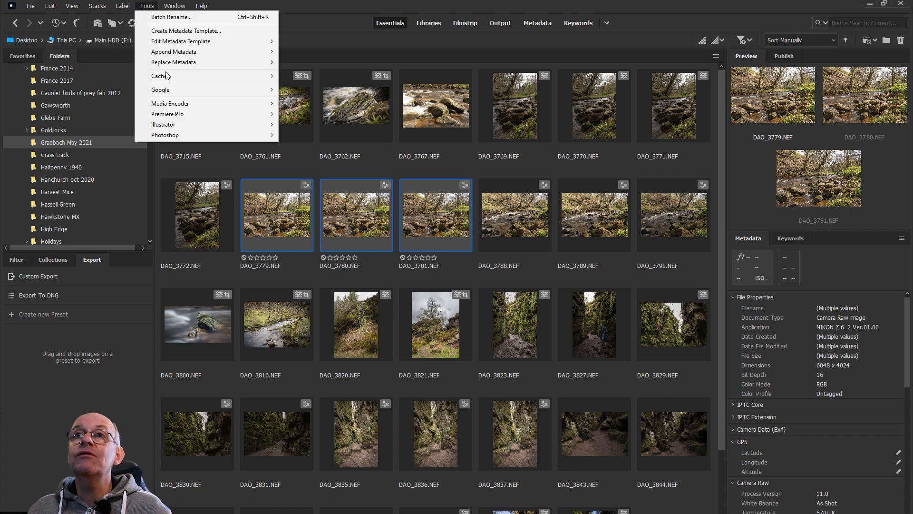
{"action": "mouse_move", "coordinate": [167, 135]}
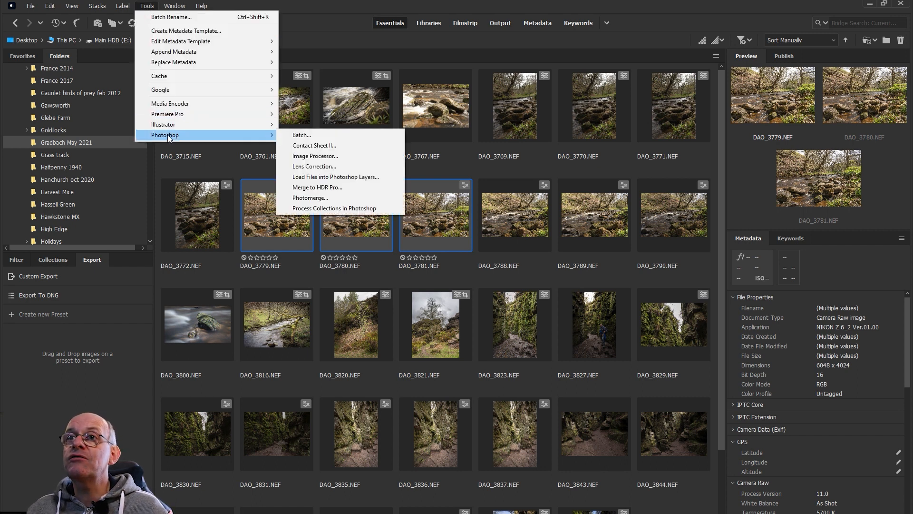
{"action": "left_click", "coordinate": [336, 178]}
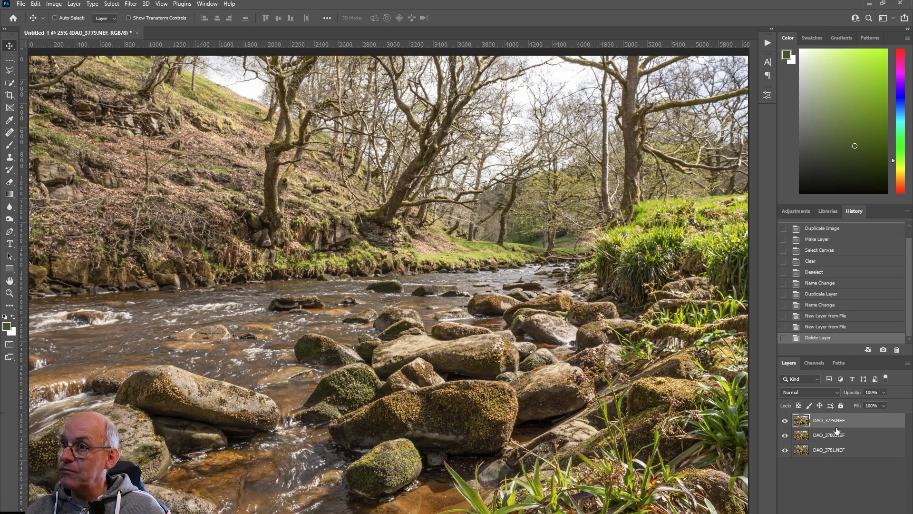
Select all three river layers and auto-align them with the Auto projection
{"action": "left_click", "coordinate": [835, 455], "text": "shift"}
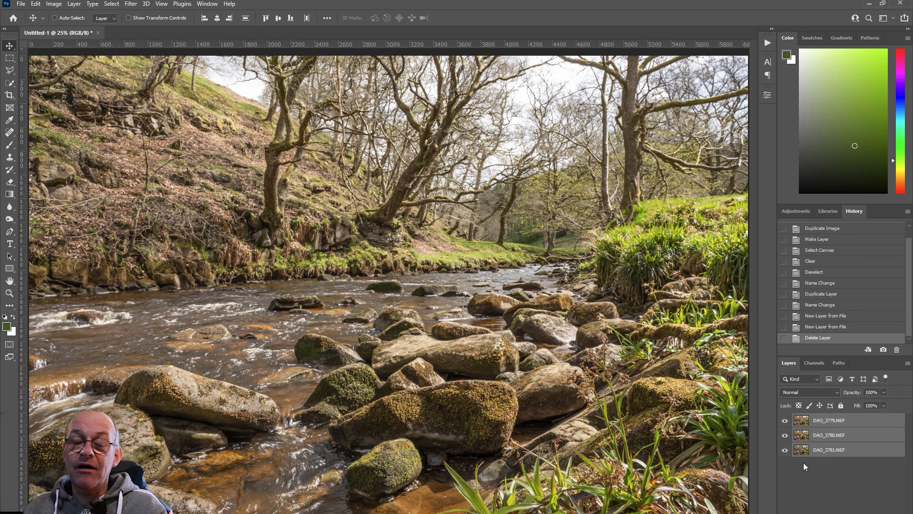
{"action": "left_click", "coordinate": [38, 4]}
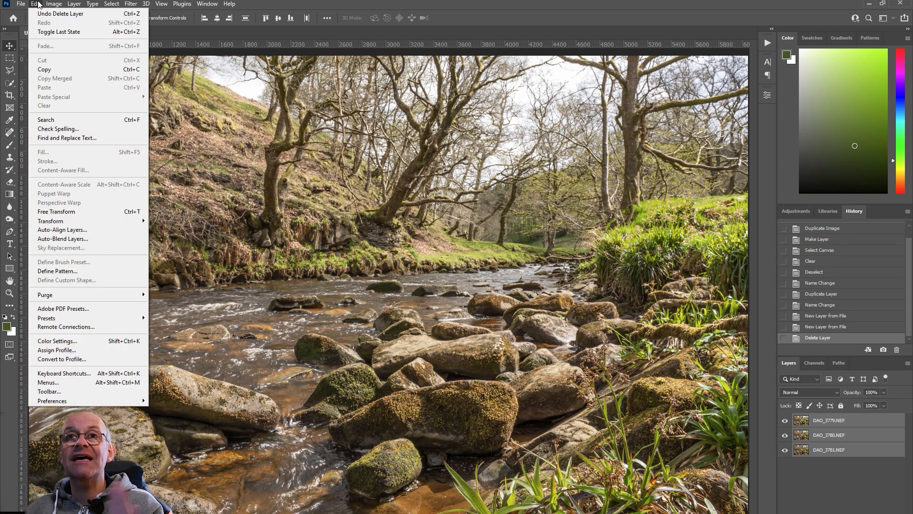
{"action": "left_click", "coordinate": [70, 230]}
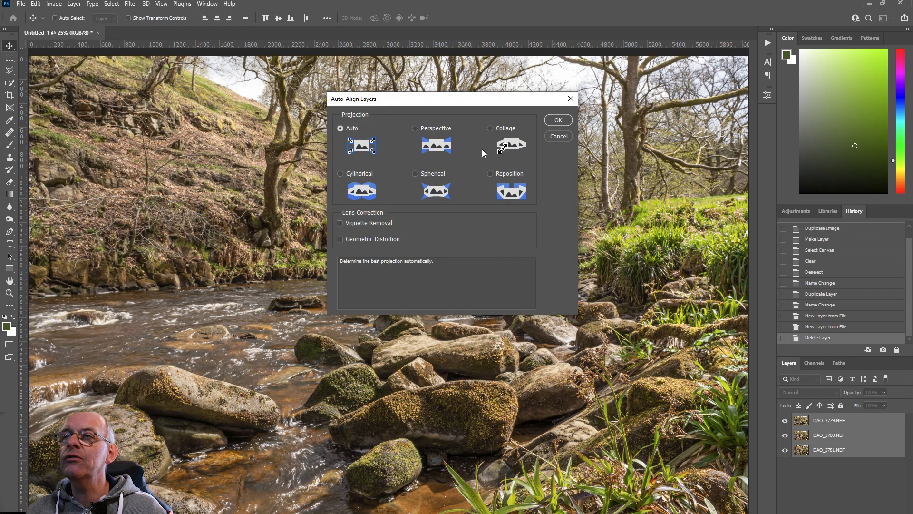
{"action": "left_click", "coordinate": [566, 122]}
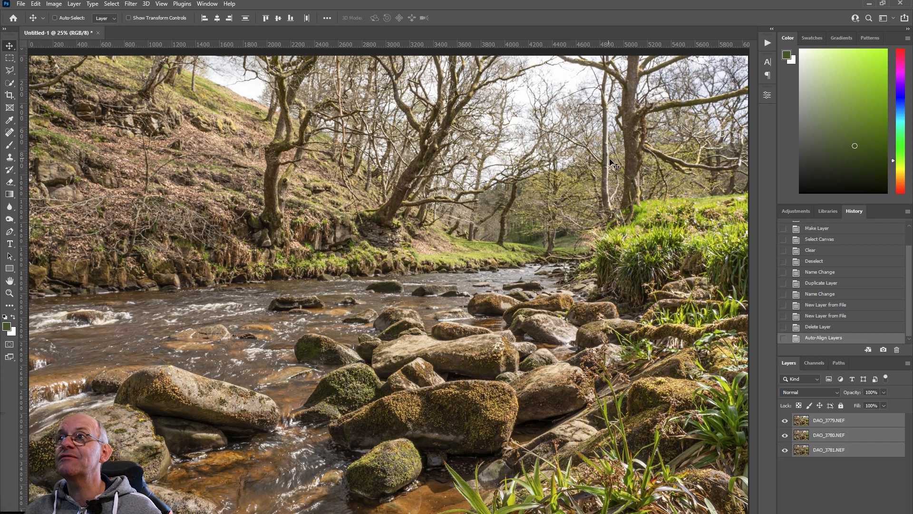
Auto-blend the three aligned layers using Stack Images with Seamless Tones and Colors enabled
{"action": "key", "text": "ctrl+minus"}
{"action": "key", "text": "ctrl+minus"}
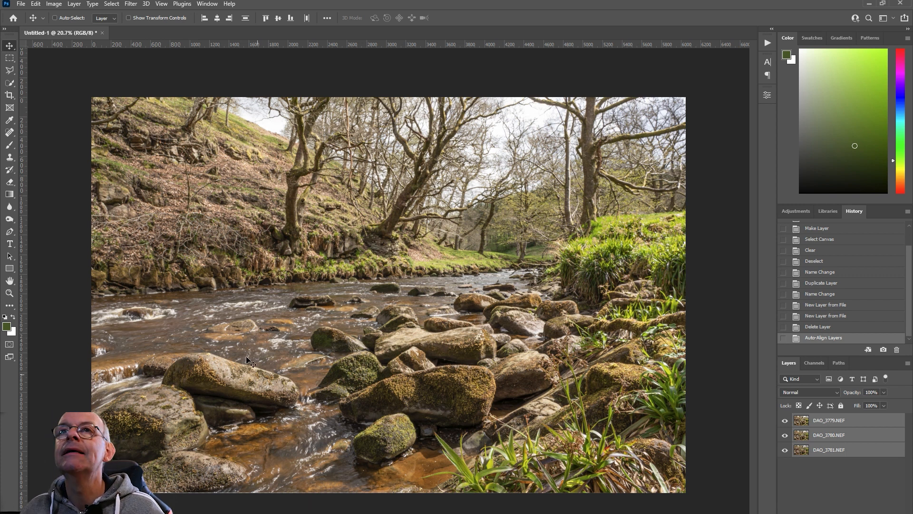
{"action": "left_click", "coordinate": [38, 4]}
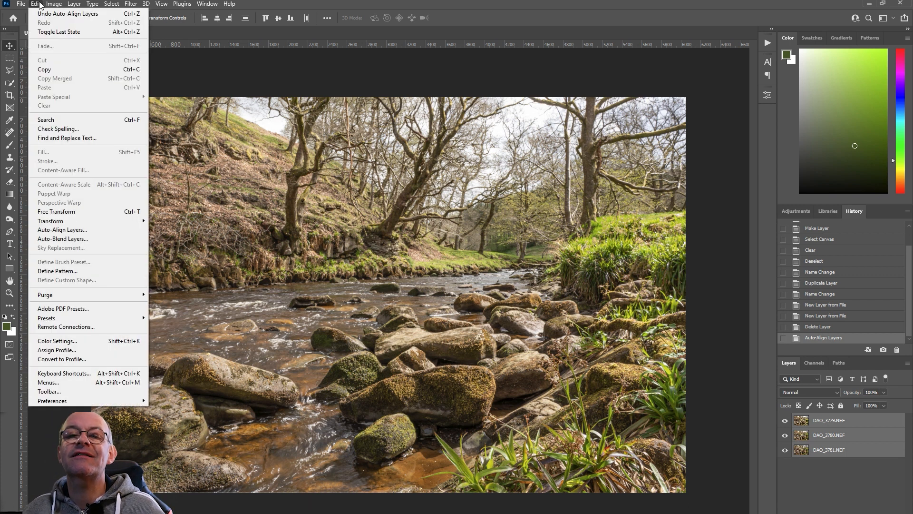
{"action": "left_click", "coordinate": [68, 239]}
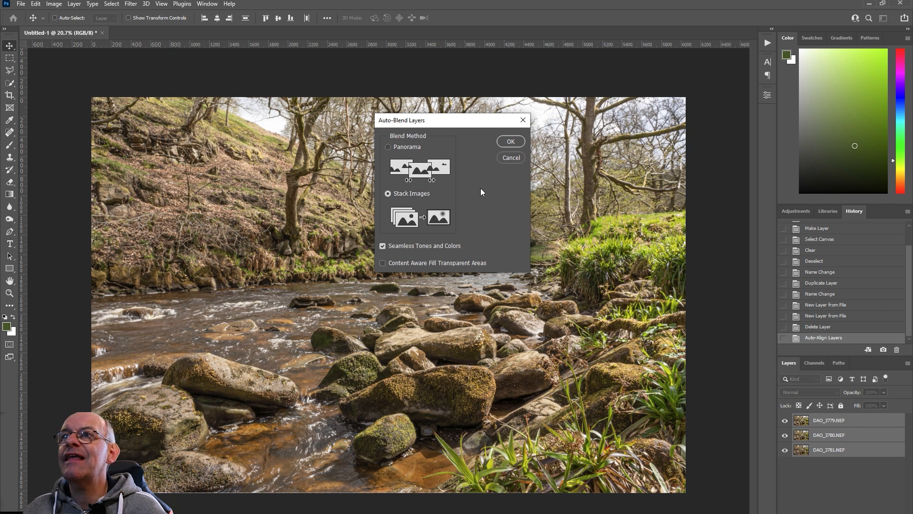
{"action": "left_click", "coordinate": [511, 142]}
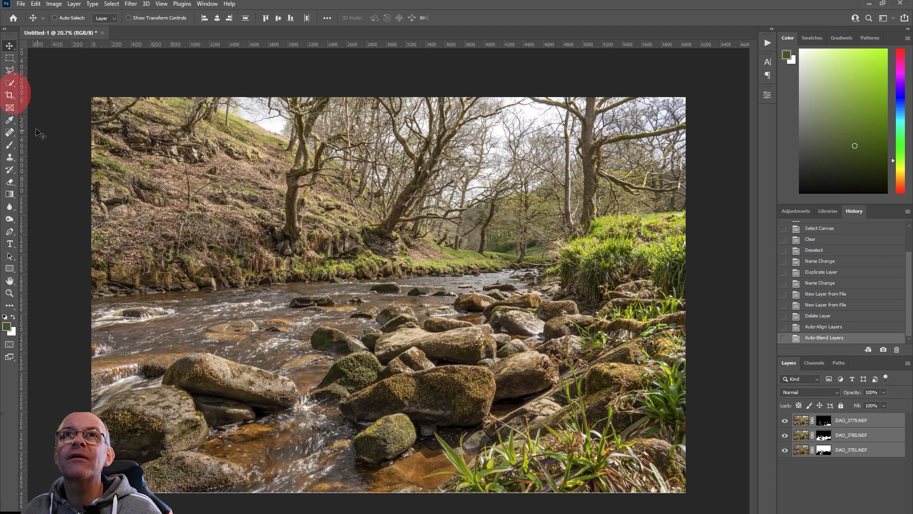
Clear the fixed crop ratio and crop the blended river image slightly inside all four edges
{"action": "left_click", "coordinate": [13, 98]}
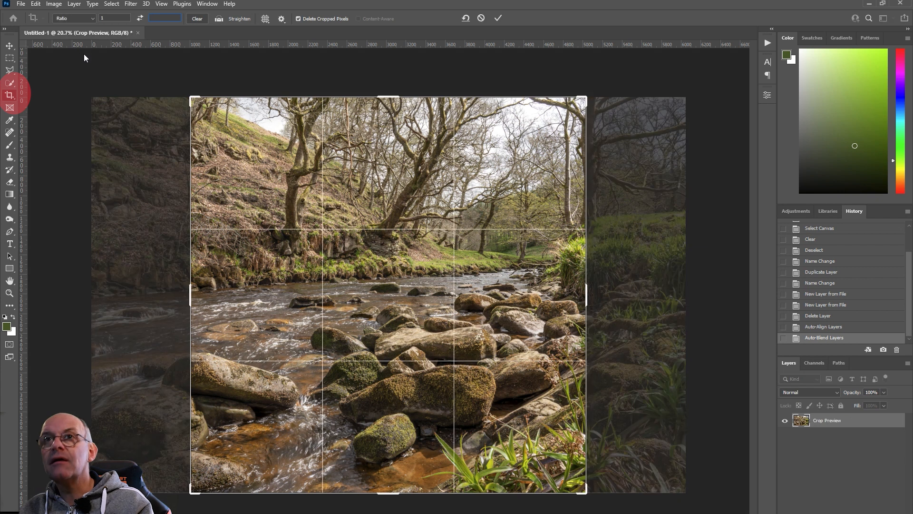
{"action": "left_click_drag", "start_coordinate": [124, 21], "coordinate": [65, 18]}
{"action": "key", "text": "BackSpace"}
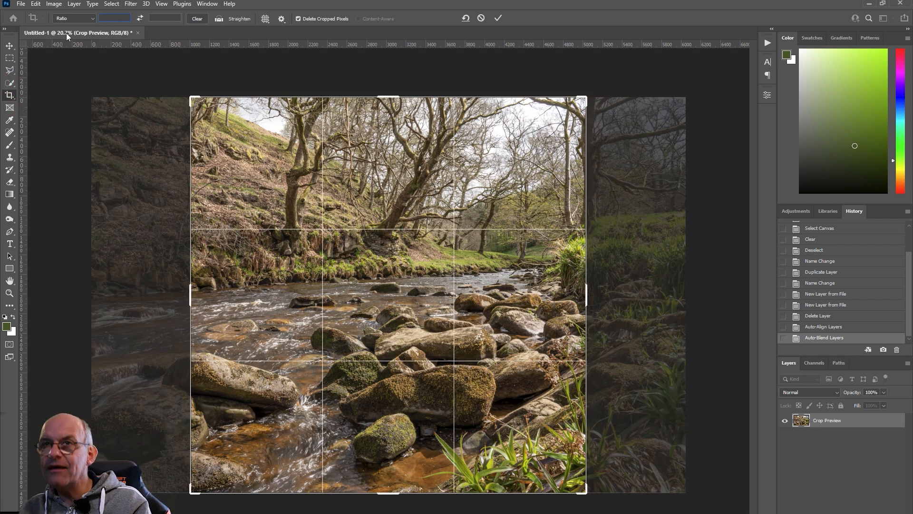
{"action": "left_click_drag", "start_coordinate": [190, 295], "coordinate": [153, 295]}
{"action": "left_click_drag", "start_coordinate": [629, 294], "coordinate": [685, 305]}
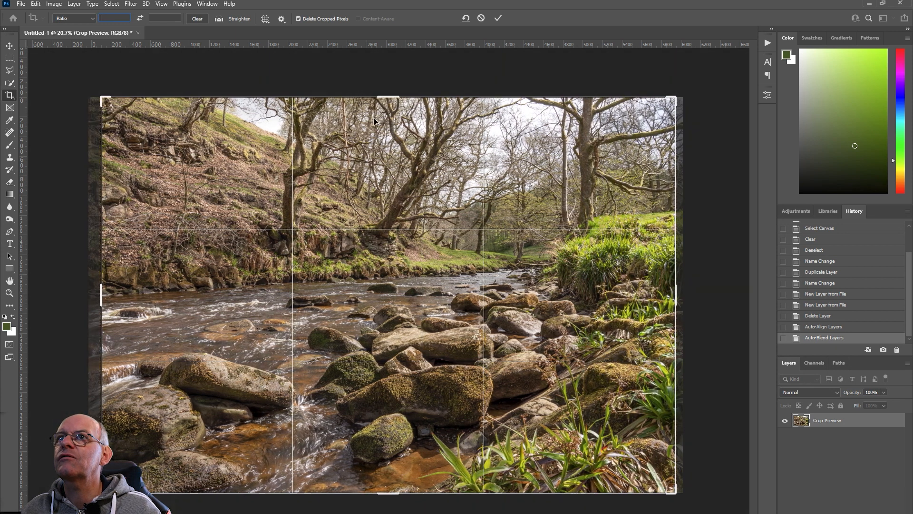
{"action": "left_click_drag", "start_coordinate": [386, 99], "coordinate": [387, 106]}
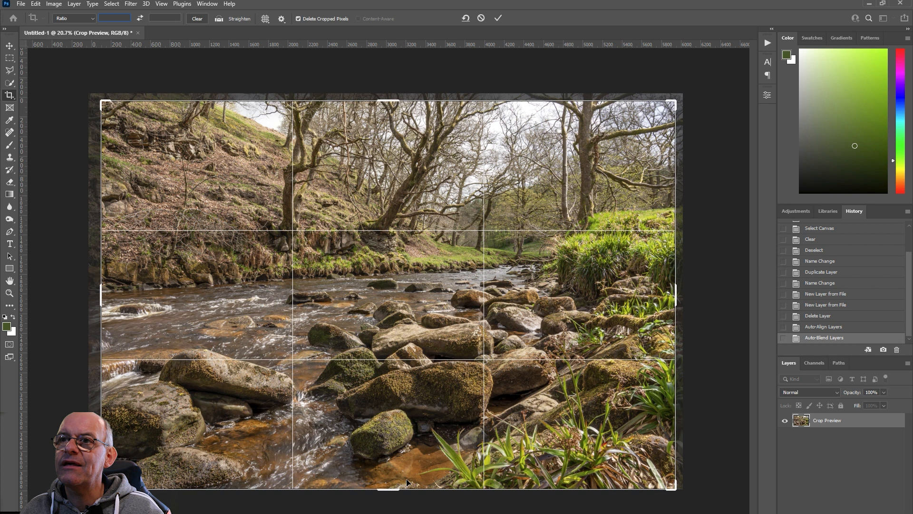
{"action": "left_click_drag", "start_coordinate": [396, 498], "coordinate": [394, 481]}
{"action": "key", "text": "Return"}
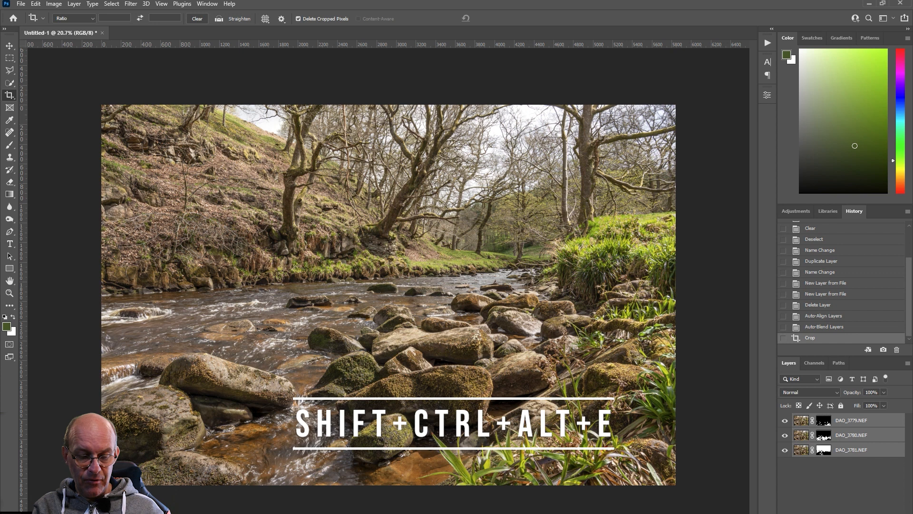
Stamp the visible layers into a new merged layer and darken its edges with negative Vignetting in the Camera Raw Filter
{"action": "key", "text": "ctrl+shift+alt+e"}
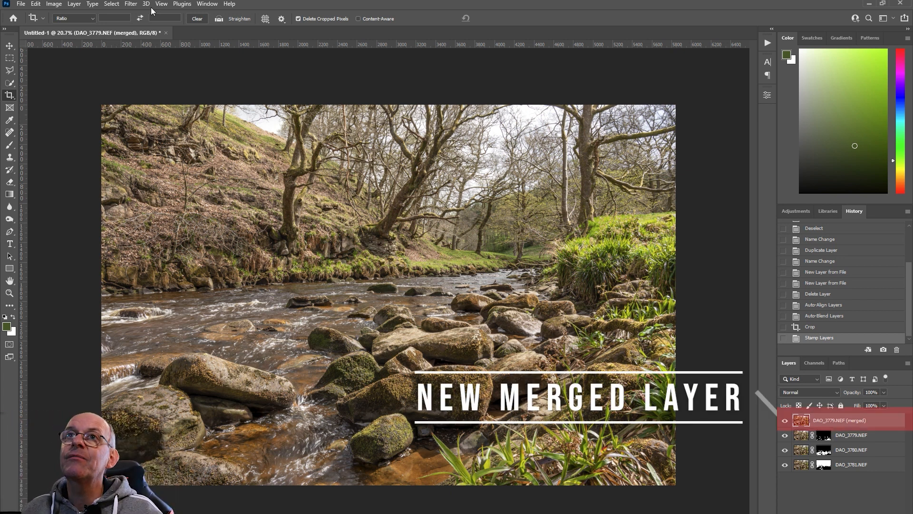
{"action": "left_click", "coordinate": [136, 7]}
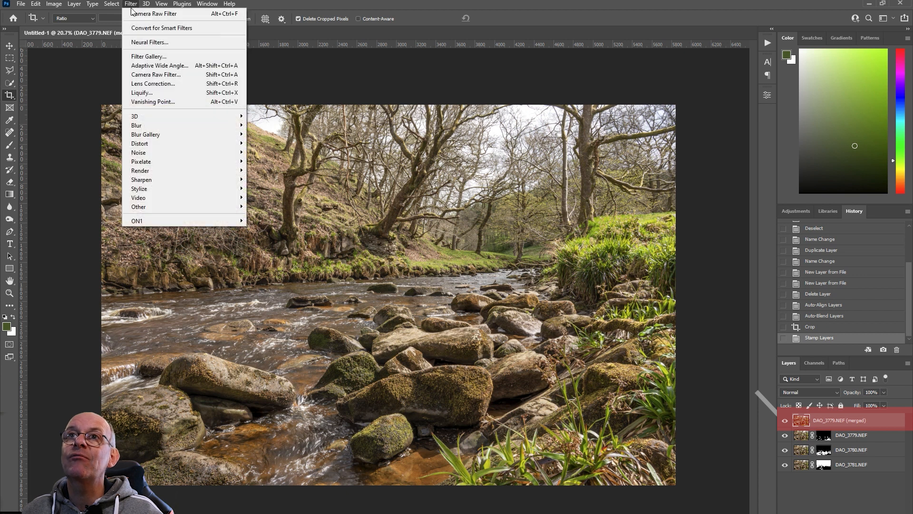
{"action": "left_click", "coordinate": [144, 76]}
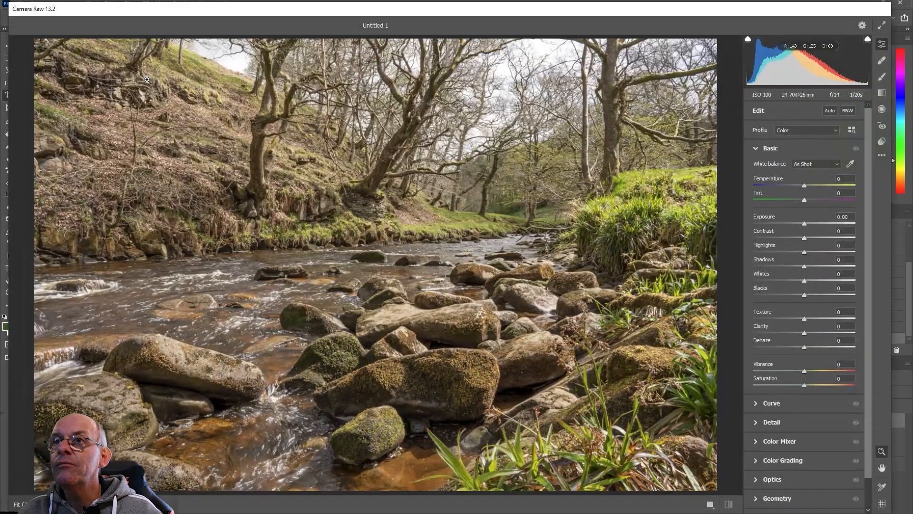
{"action": "scroll", "coordinate": [827, 464], "scroll_direction": "down", "scroll_amount": 1}
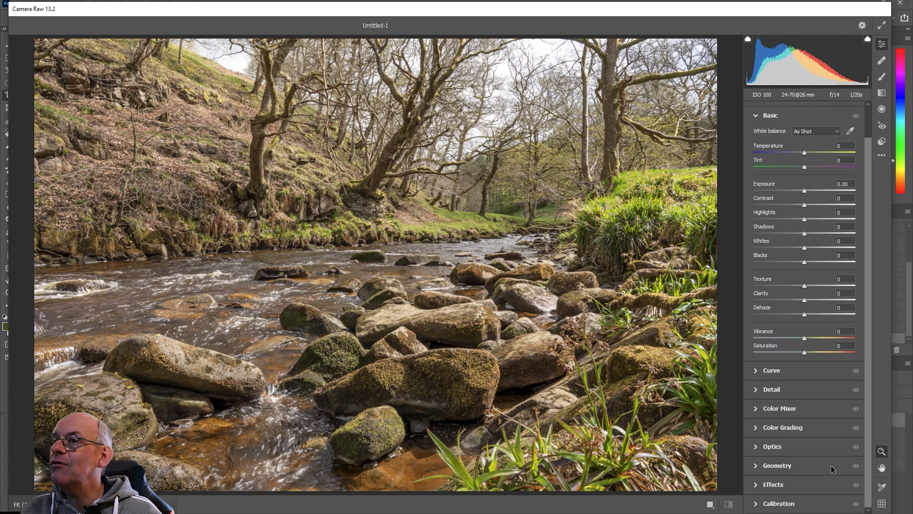
{"action": "left_click", "coordinate": [793, 489]}
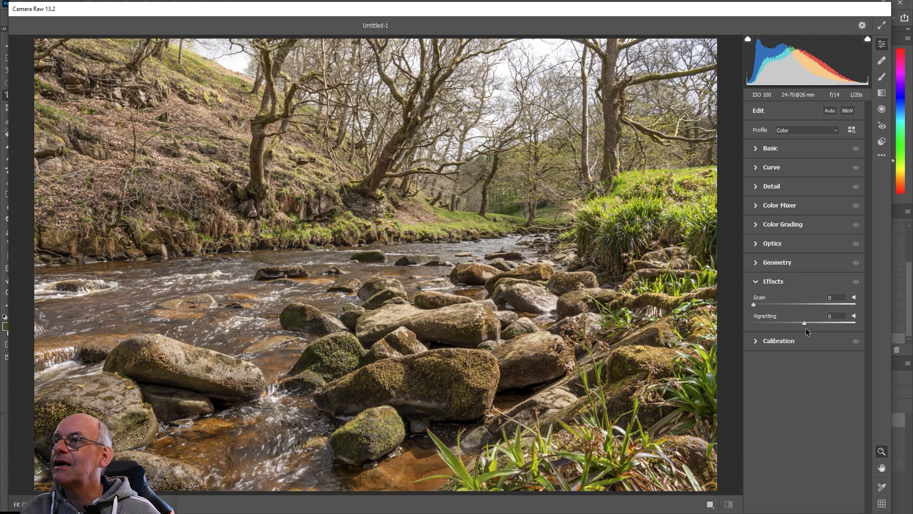
{"action": "left_click_drag", "start_coordinate": [806, 324], "coordinate": [783, 324]}
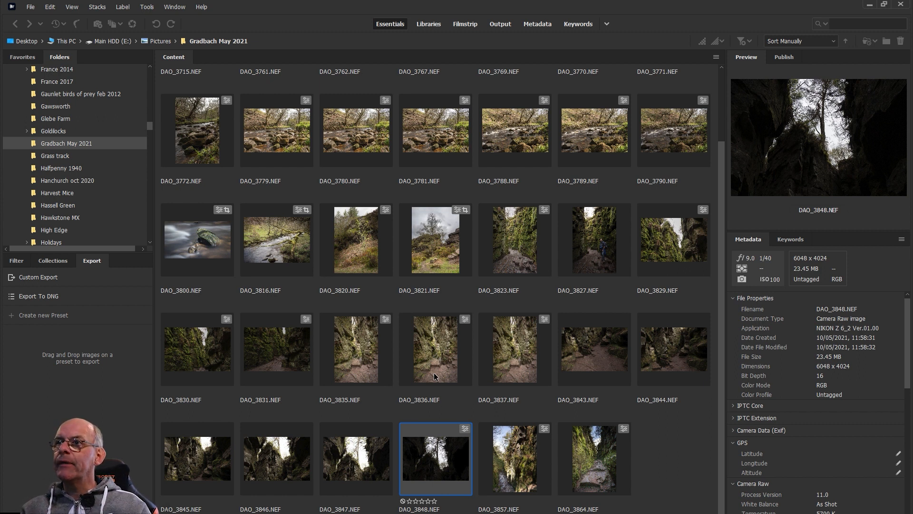
Select DAO_3843 through DAO_3847 in Bridge and send them to Photomerge in Photoshop
{"action": "left_click", "coordinate": [615, 350]}
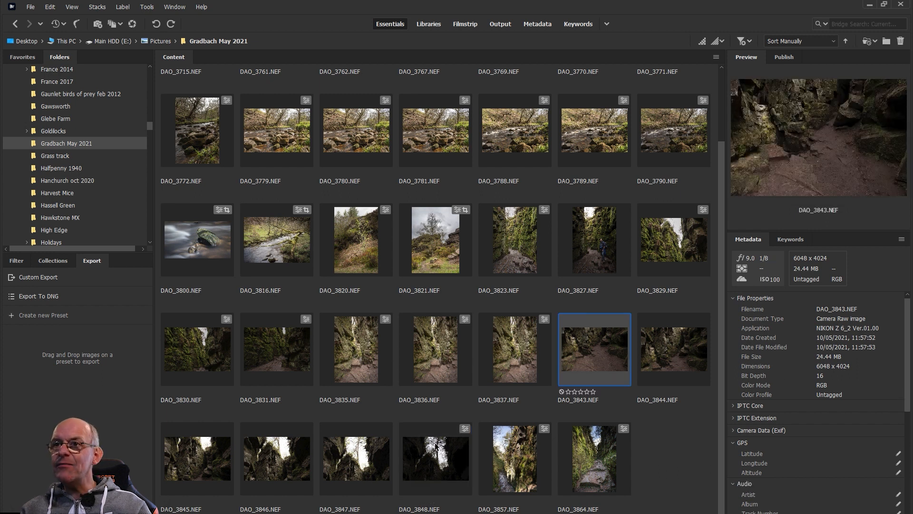
{"action": "left_click", "coordinate": [359, 470], "text": "shift"}
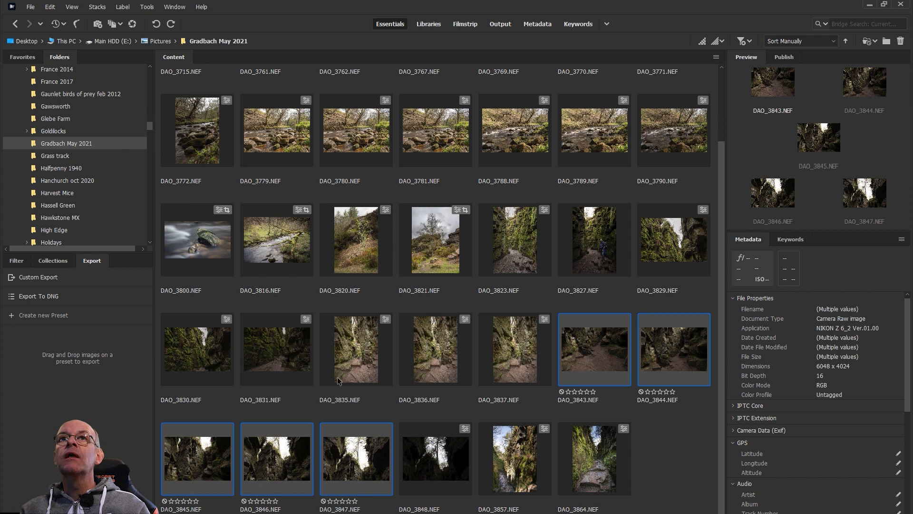
{"action": "left_click", "coordinate": [150, 10]}
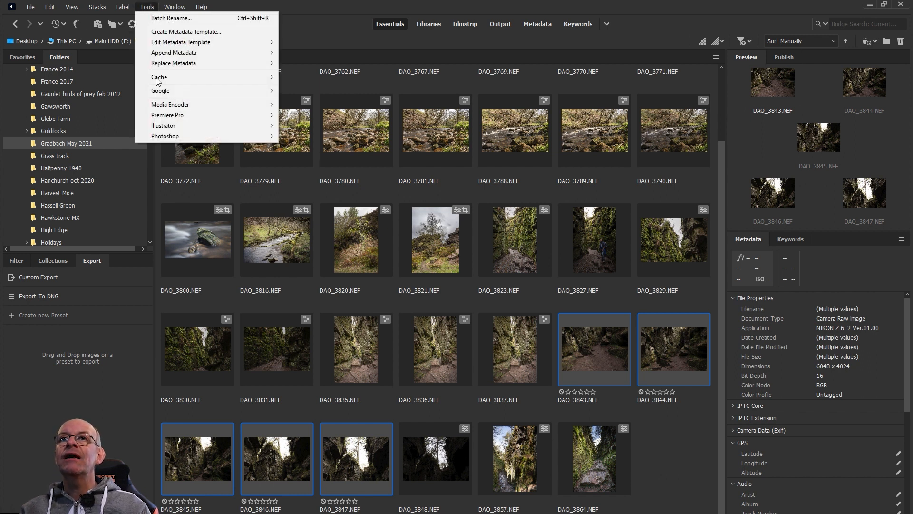
{"action": "mouse_move", "coordinate": [170, 136]}
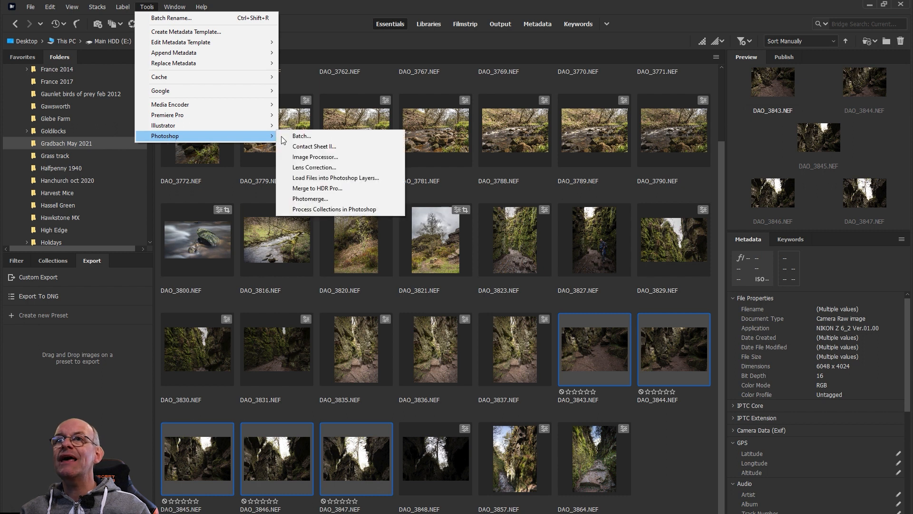
{"action": "left_click", "coordinate": [324, 201]}
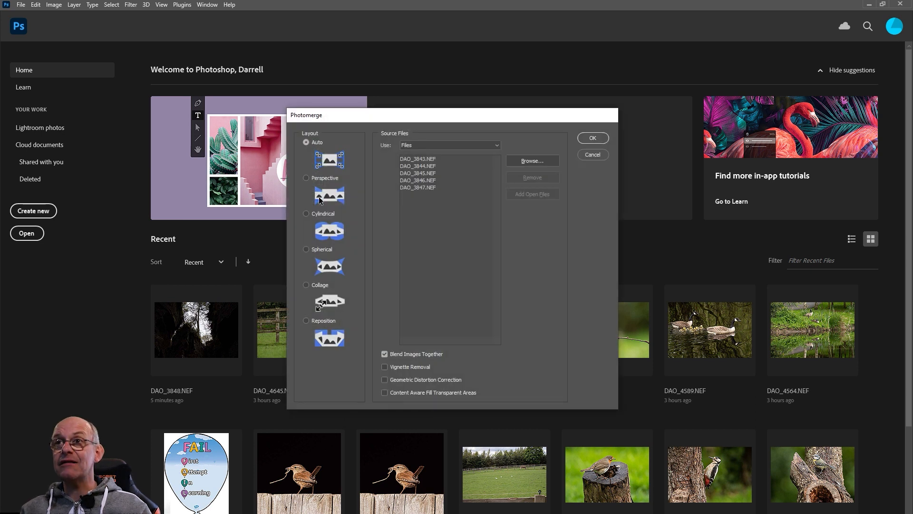
Merge the five files with Auto layout and Blend Images Together, and crop the panorama inside its transparent edges to about 5911 by 9571 px
{"action": "left_click", "coordinate": [433, 158]}
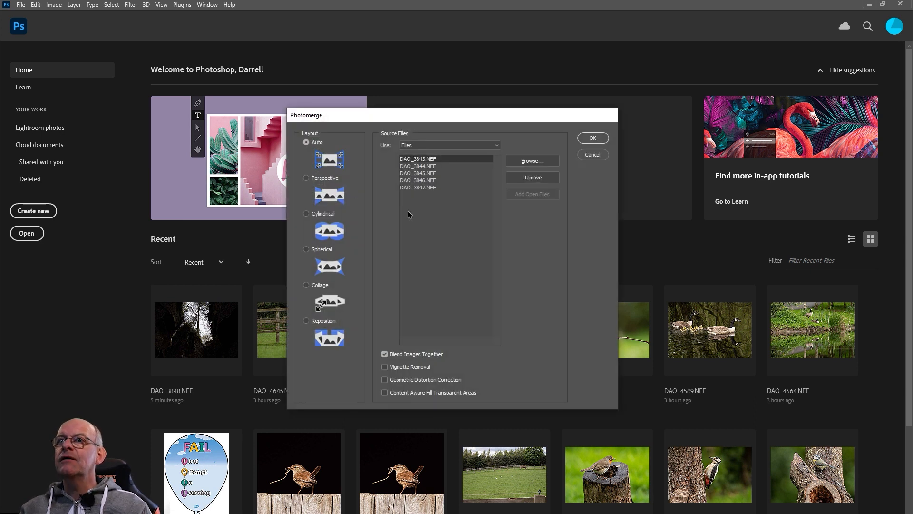
{"action": "left_click", "coordinate": [427, 188], "text": "shift"}
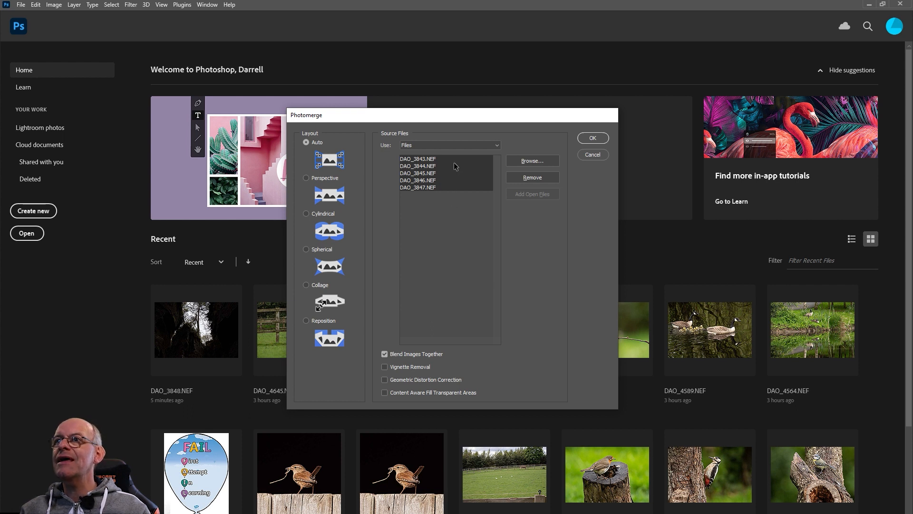
{"action": "left_click", "coordinate": [593, 139]}
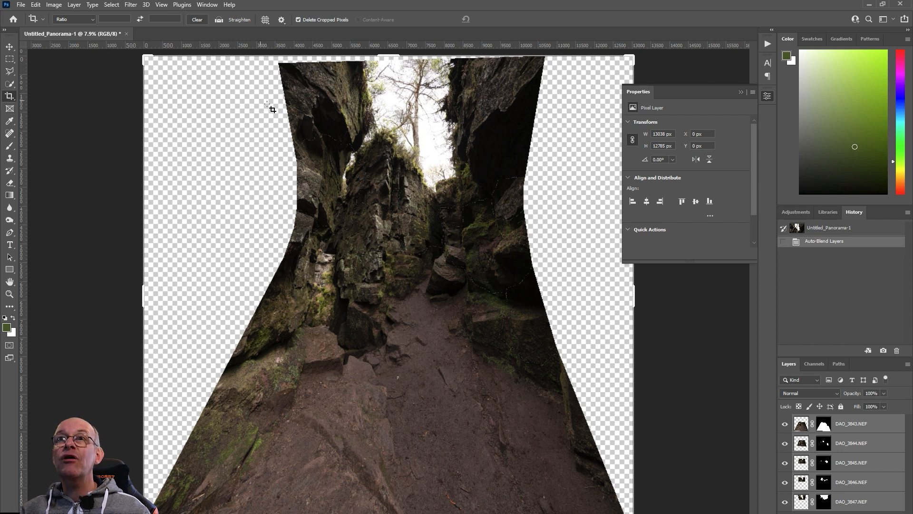
{"action": "left_click_drag", "start_coordinate": [297, 72], "coordinate": [520, 431]}
{"action": "key", "text": "Return"}
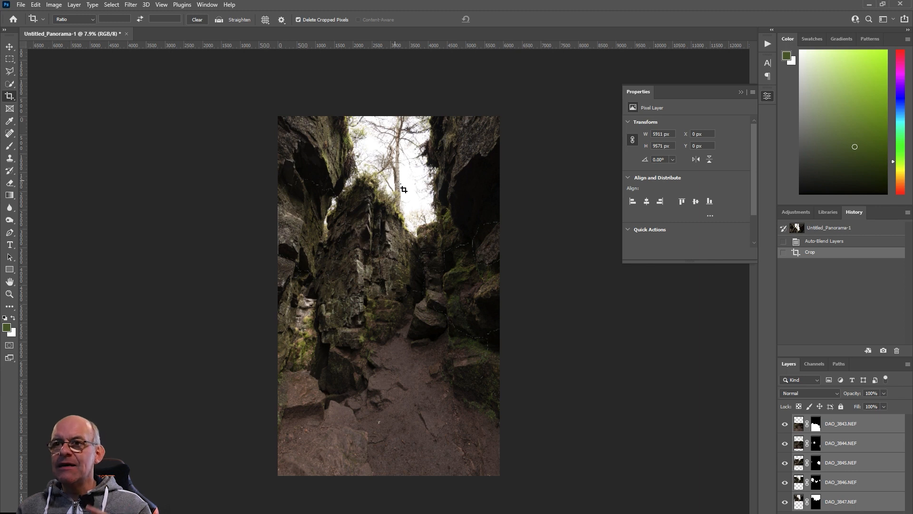
Switch back to Bridge and select the dark gorge photo DAO_3848
{"action": "mouse_move", "coordinate": [338, 512]}
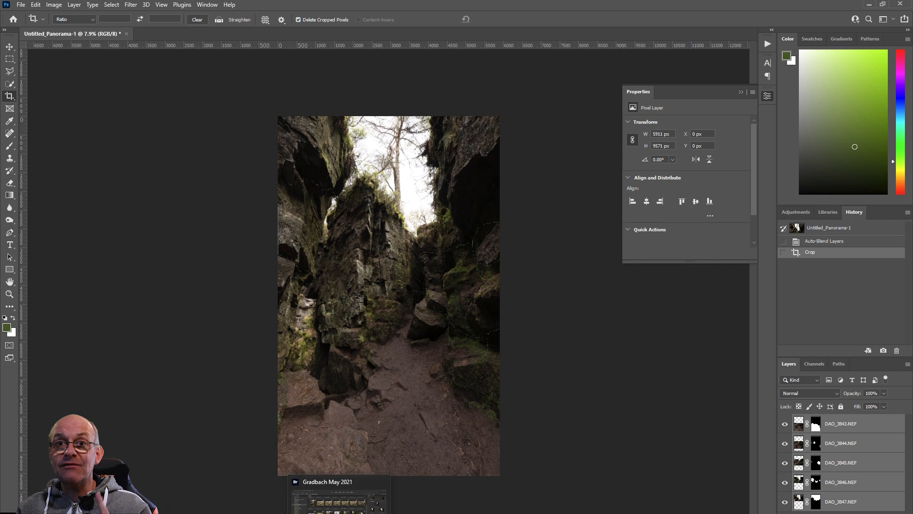
{"action": "left_click", "coordinate": [338, 500]}
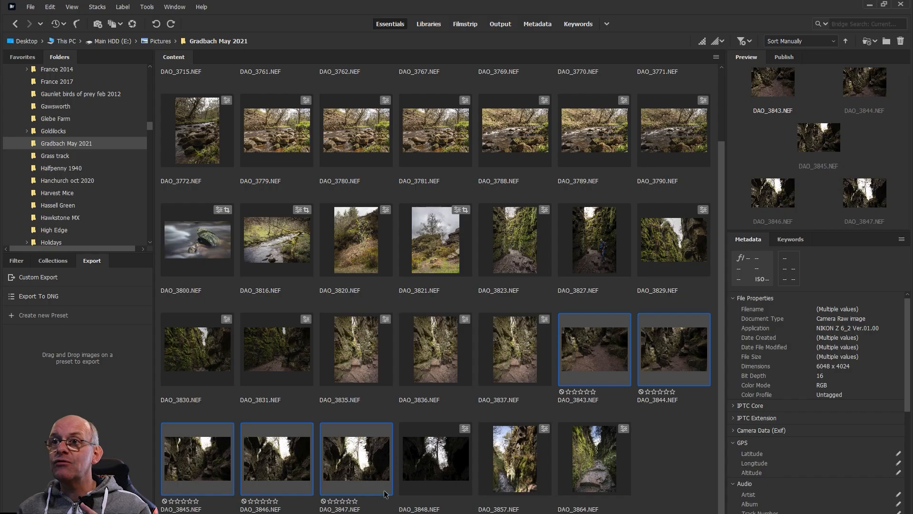
{"action": "left_click", "coordinate": [442, 465]}
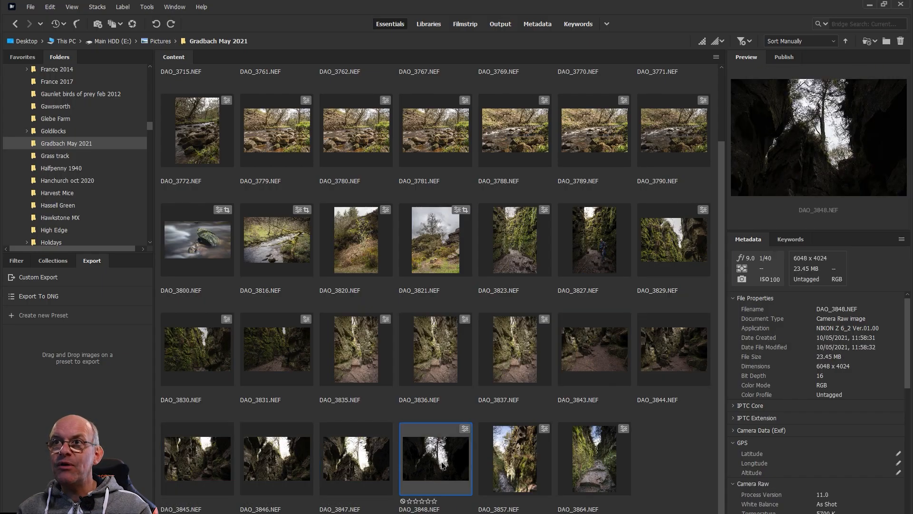
Switch to Photoshop with DAO_3848 opened there, and stamp the panorama's visible layers into a new merged layer
{"action": "key", "text": "alt+Tab"}
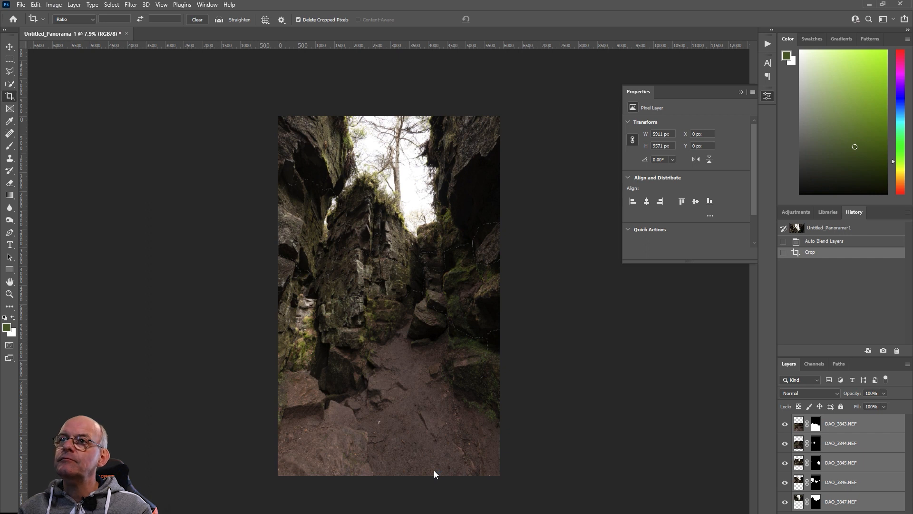
{"action": "key", "text": "Escape"}
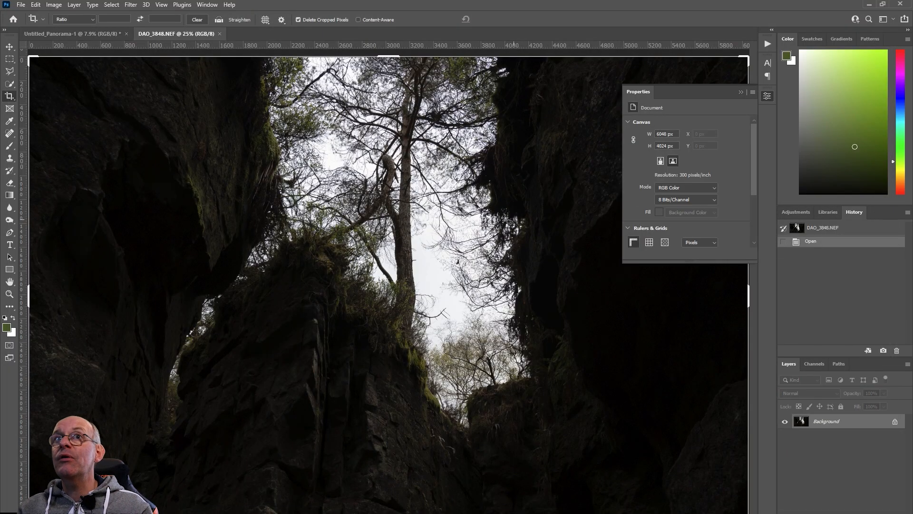
{"action": "left_click", "coordinate": [70, 33]}
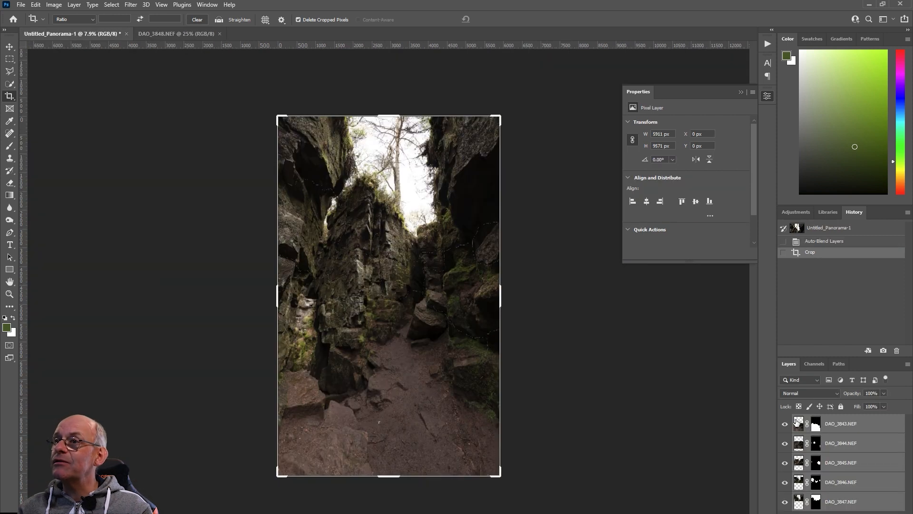
{"action": "key", "text": "ctrl+shift+alt+e"}
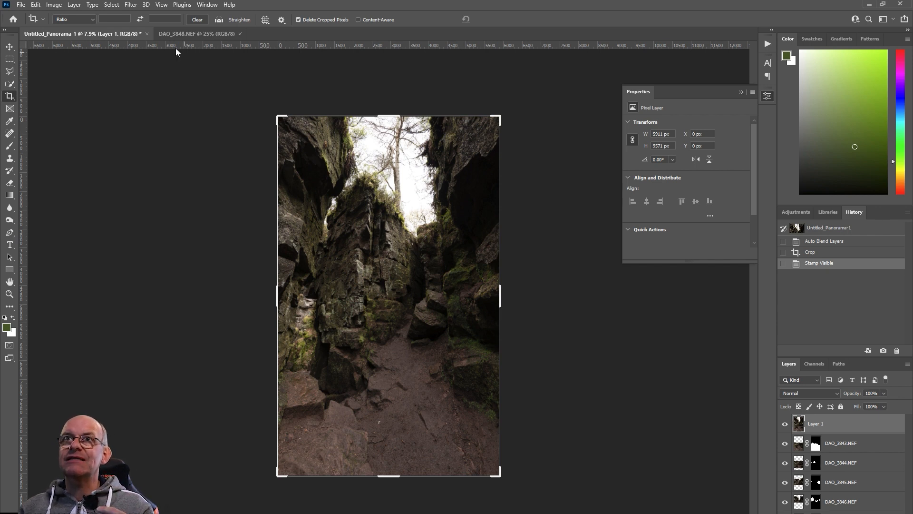
Copy the DAO_3848 photo into the panorama document as a new layer over the upper half of the gorge
{"action": "left_click", "coordinate": [169, 36]}
{"action": "key", "text": "v"}
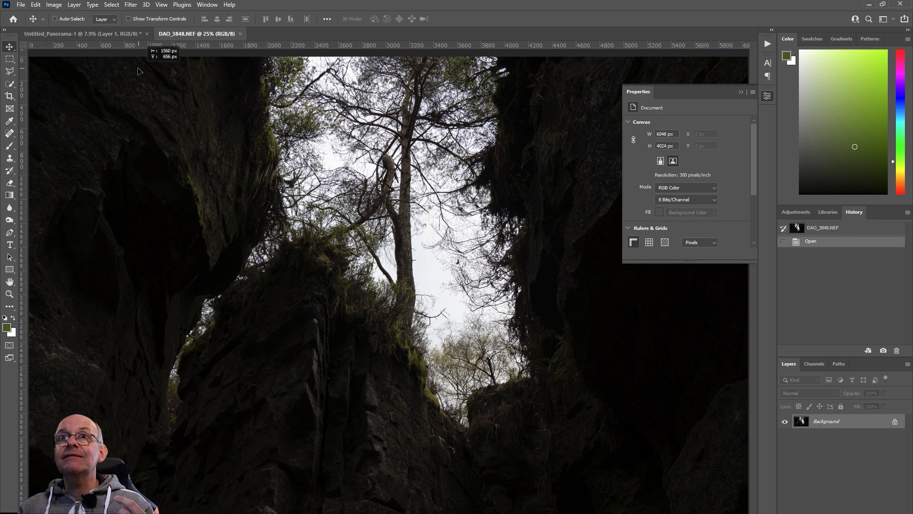
{"action": "left_click_drag", "start_coordinate": [110, 31], "coordinate": [388, 201]}
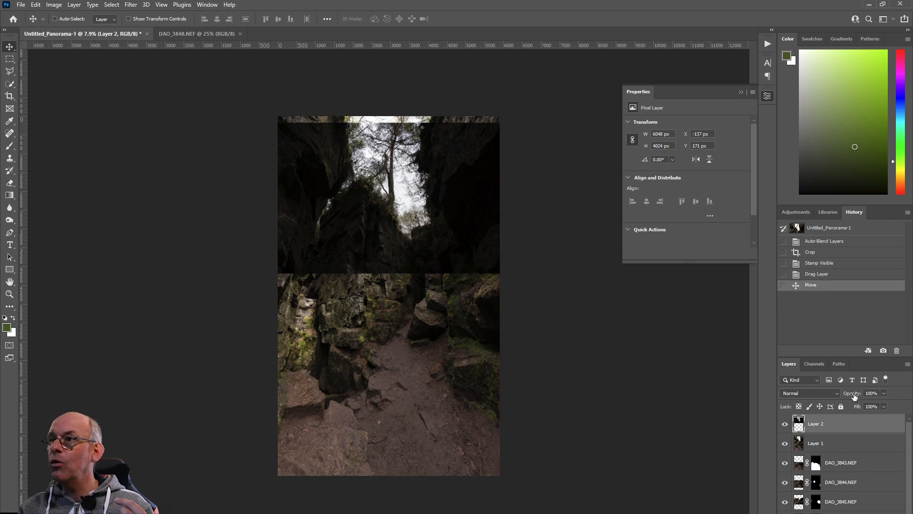
Reduce the dark photo layer's opacity to 55%, then align it with the panorama's tree and rocks and scale it to about 105%
{"action": "left_click_drag", "start_coordinate": [855, 396], "coordinate": [840, 396]}
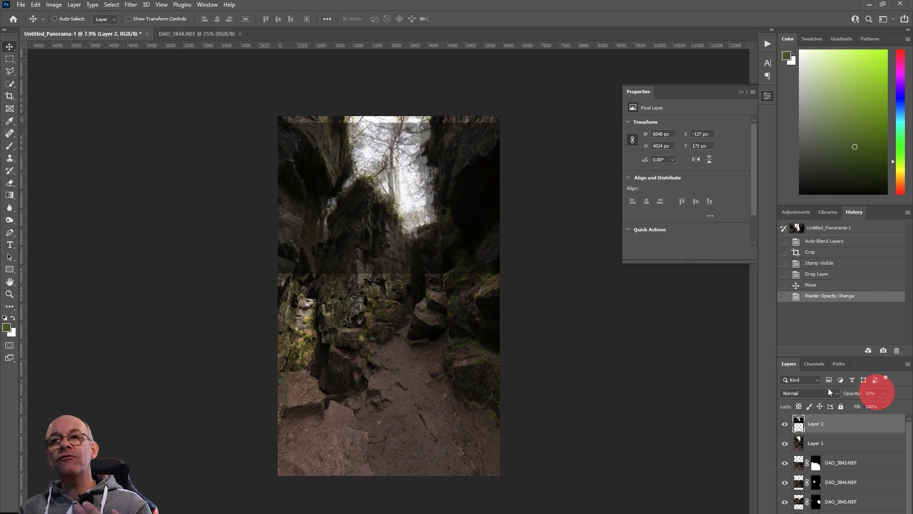
{"action": "left_click_drag", "start_coordinate": [425, 200], "coordinate": [420, 194]}
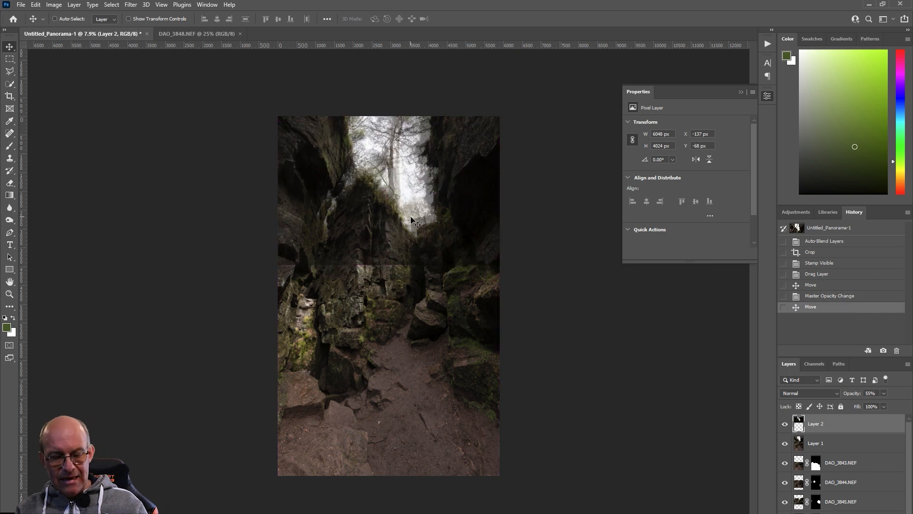
{"action": "key", "text": "ctrl+t"}
{"action": "left_click_drag", "start_coordinate": [500, 264], "coordinate": [518, 274]}
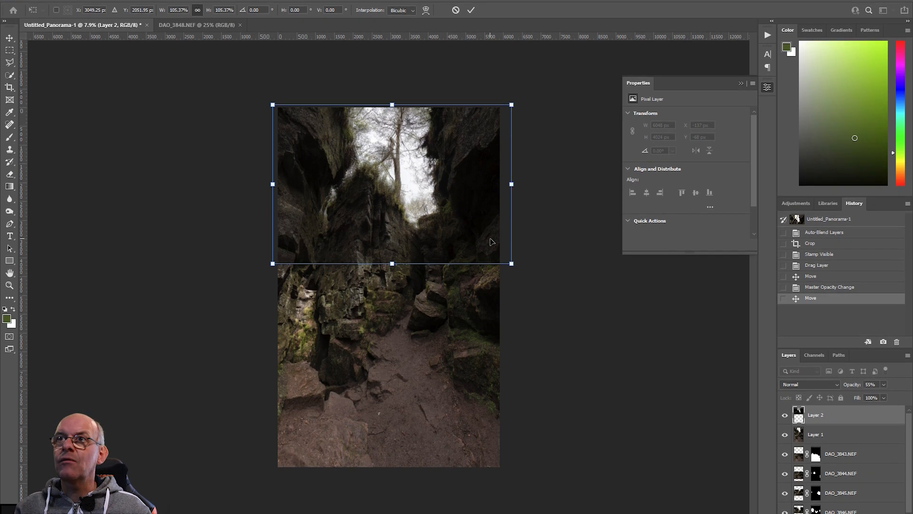
{"action": "key", "text": "Return"}
Move the dark photo layer below the merged panorama layer and set its opacity to 100%
{"action": "left_click_drag", "start_coordinate": [847, 423], "coordinate": [843, 438]}
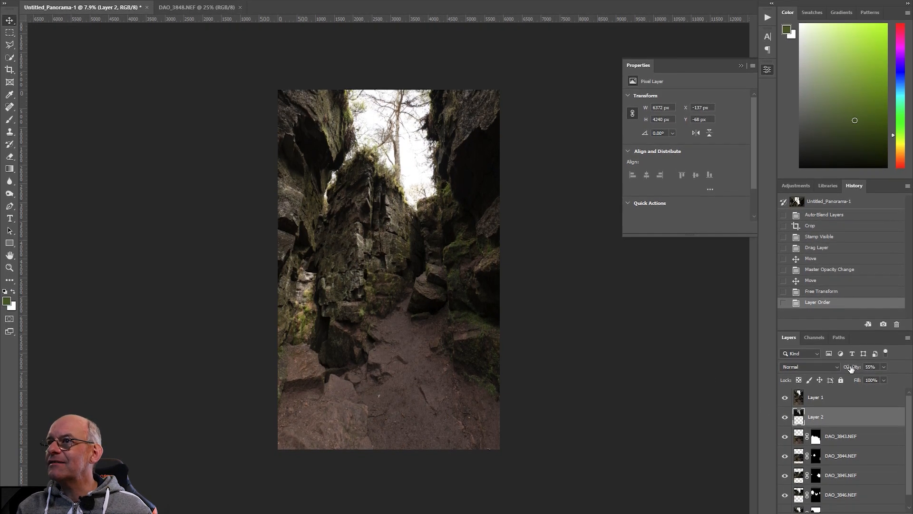
{"action": "key", "text": "0"}
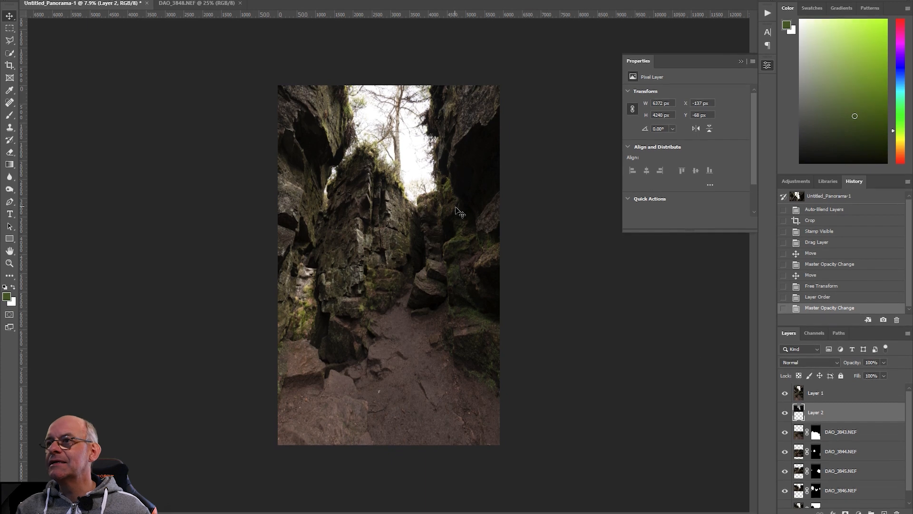
Add a layer mask to the merged panorama layer and paint black over the sky and tree to reveal the darker photo
{"action": "key", "text": "alt+bracketright"}
{"action": "left_click", "coordinate": [845, 508]}
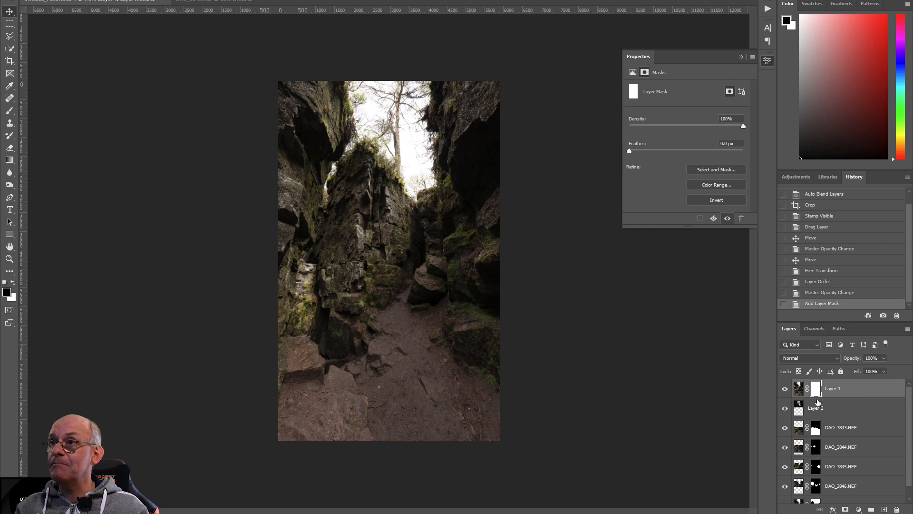
{"action": "left_click", "coordinate": [10, 111]}
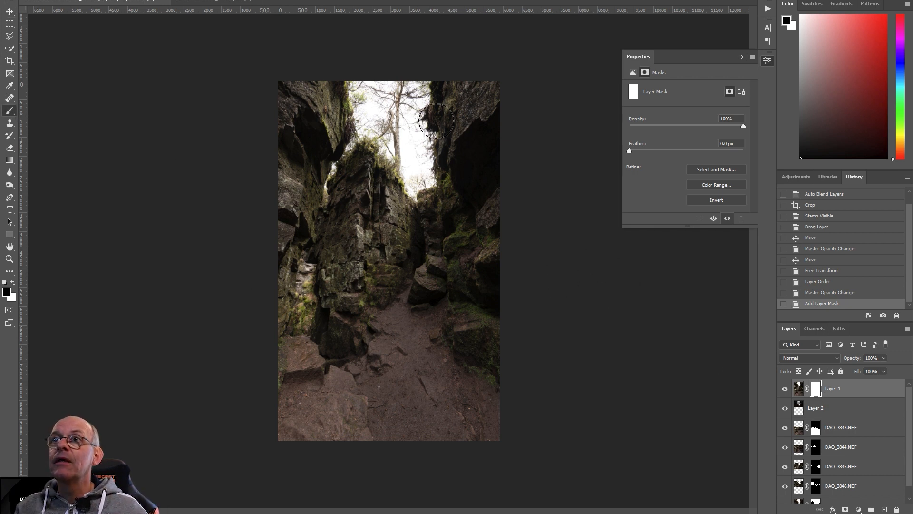
{"action": "mouse_move", "coordinate": [427, 105]}
{"action": "left_mouse_down"}
{"action": "mouse_move", "coordinate": [369, 93]}
{"action": "mouse_move", "coordinate": [366, 114]}
{"action": "mouse_move", "coordinate": [389, 131]}
{"action": "mouse_move", "coordinate": [436, 210]}
{"action": "mouse_move", "coordinate": [408, 118]}
{"action": "mouse_move", "coordinate": [406, 130]}
{"action": "mouse_move", "coordinate": [398, 107]}
{"action": "mouse_move", "coordinate": [383, 102]}
{"action": "mouse_move", "coordinate": [381, 117]}
{"action": "mouse_move", "coordinate": [390, 103]}
{"action": "mouse_move", "coordinate": [409, 156]}
{"action": "mouse_move", "coordinate": [444, 200]}
{"action": "mouse_move", "coordinate": [437, 102]}
{"action": "mouse_move", "coordinate": [446, 192]}
{"action": "mouse_move", "coordinate": [426, 174]}
{"action": "mouse_move", "coordinate": [406, 112]}
{"action": "left_mouse_up"}
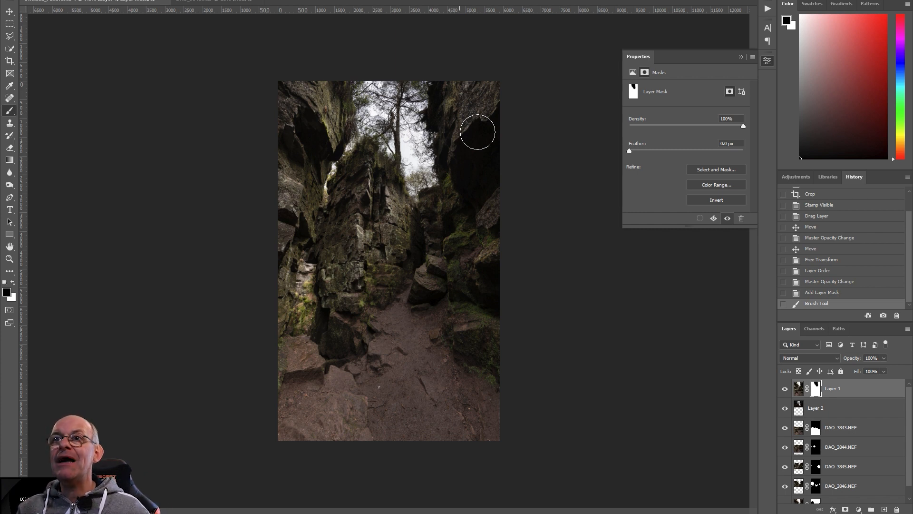
Stamp the visible layers into a new layer, add a Black & White adjustment above it and compare the image with and without it
{"action": "key", "text": "ctrl+shift+alt+e"}
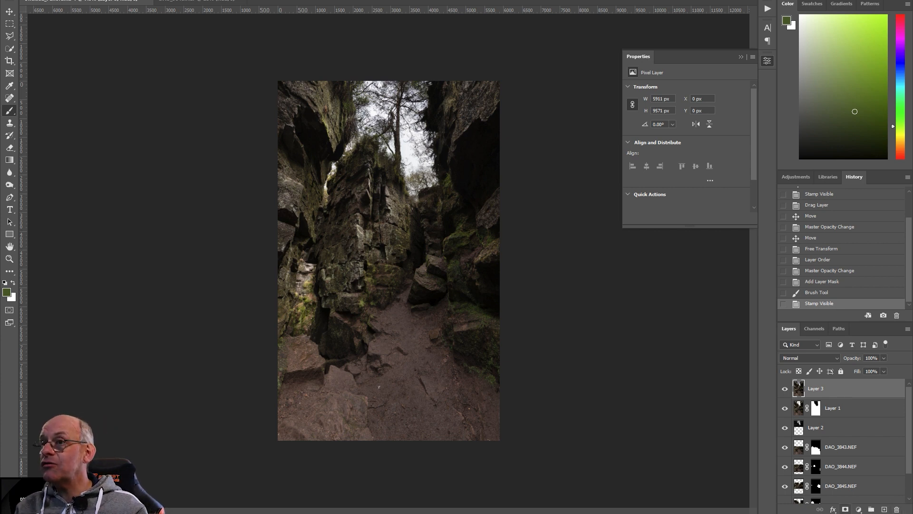
{"action": "left_click", "coordinate": [862, 509]}
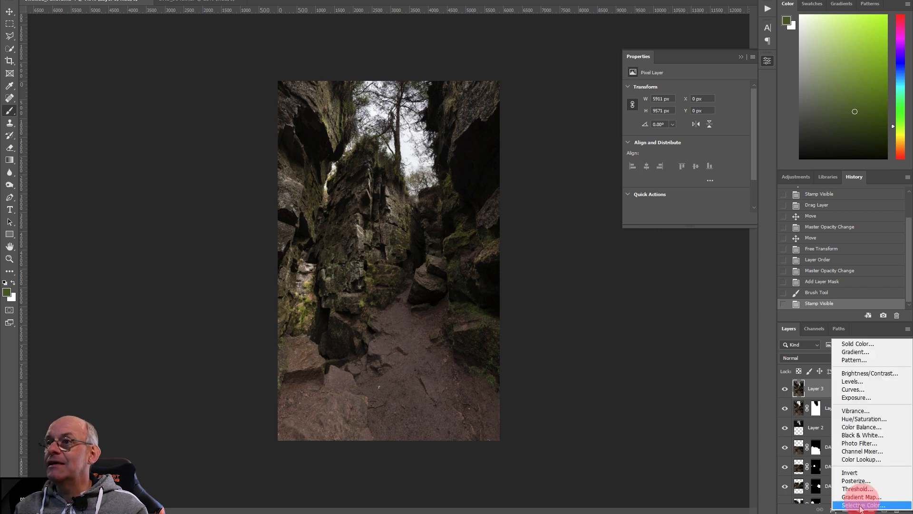
{"action": "left_click", "coordinate": [863, 435]}
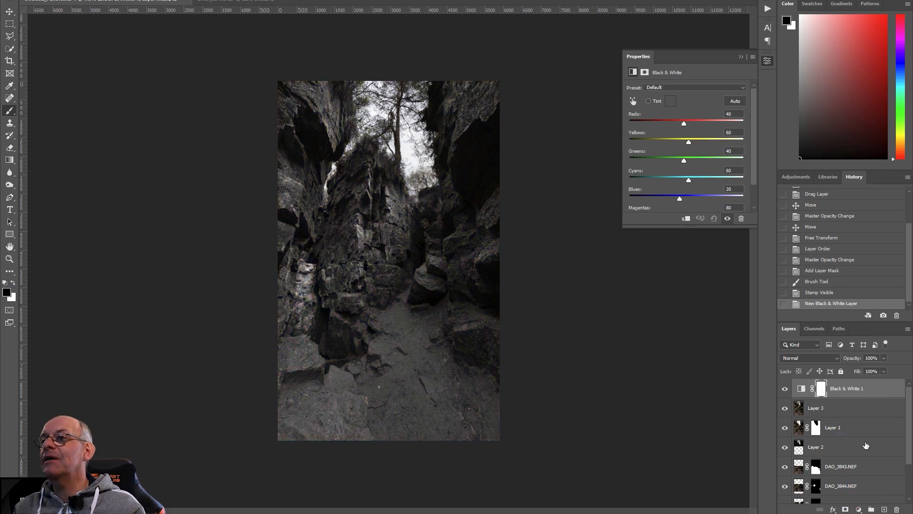
{"action": "left_click", "coordinate": [785, 388]}
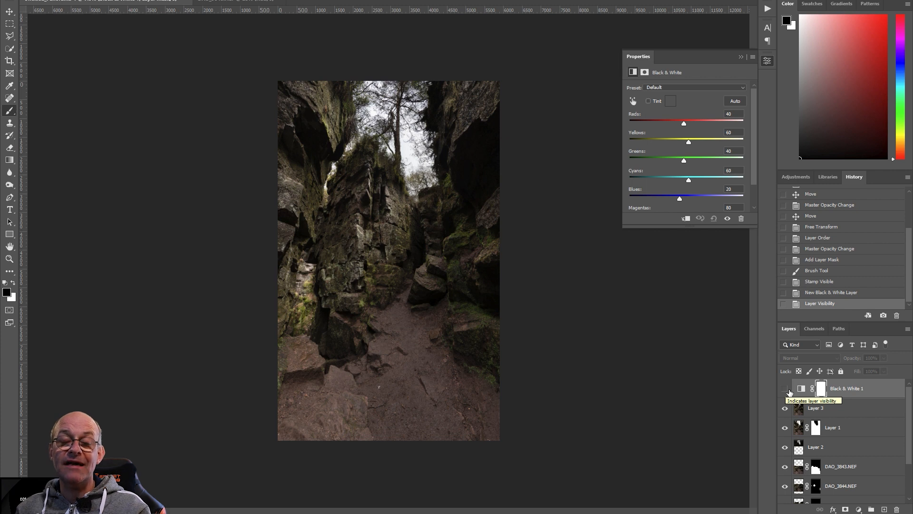
{"action": "left_click", "coordinate": [789, 389]}
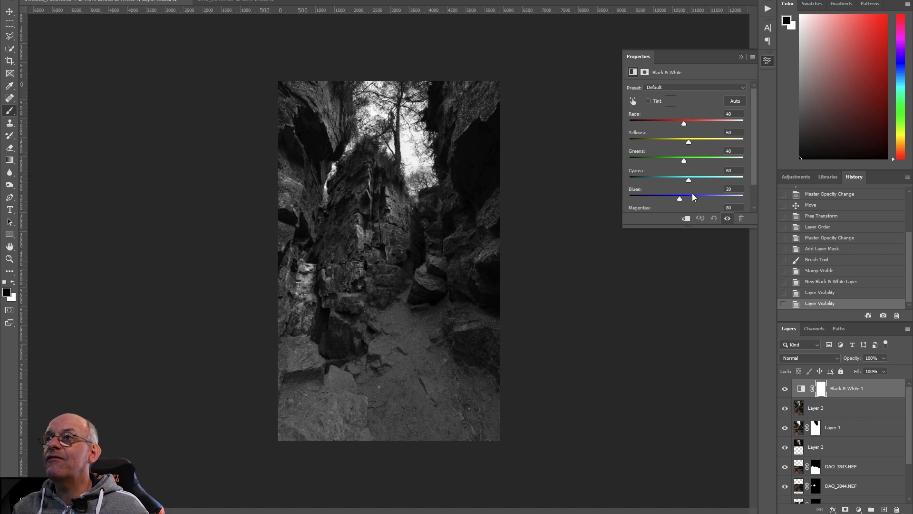
Set the Black & White adjustment's Reds to 208, Yellows to 165 and Greens to 140
{"action": "scroll", "coordinate": [682, 131], "scroll_direction": "down", "scroll_amount": 1}
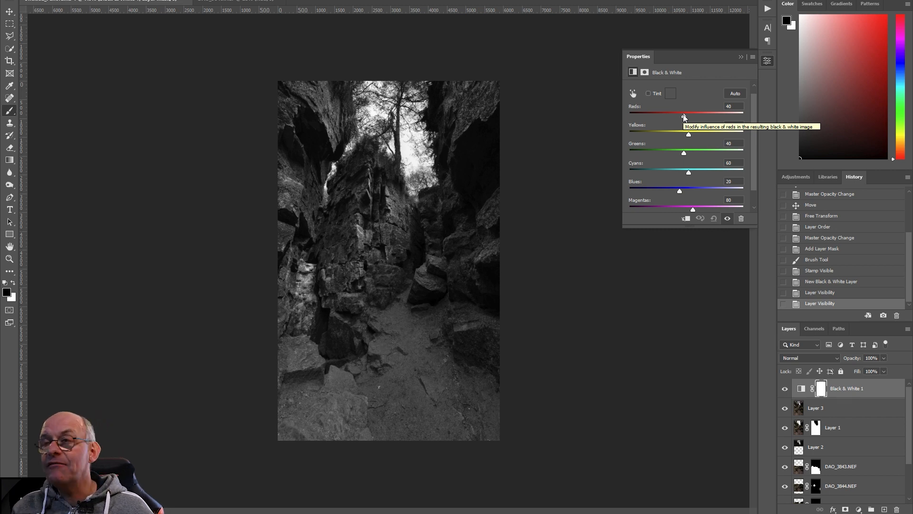
{"action": "left_click_drag", "start_coordinate": [684, 116], "coordinate": [710, 133]}
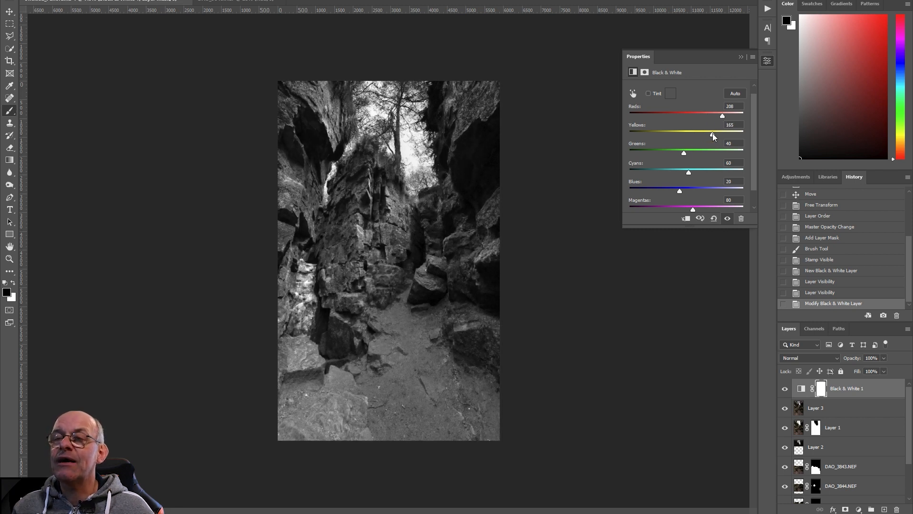
{"action": "left_click_drag", "start_coordinate": [688, 151], "coordinate": [712, 150]}
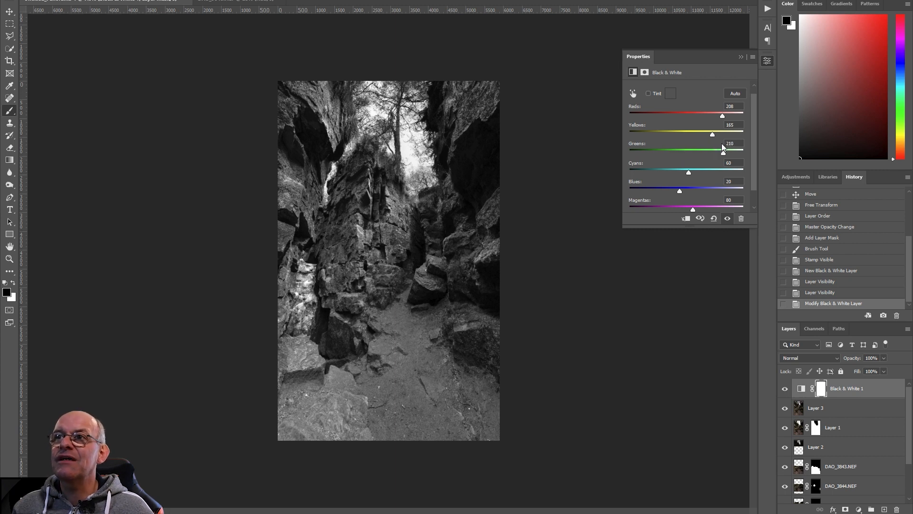
{"action": "left_click_drag", "start_coordinate": [704, 150], "coordinate": [707, 150]}
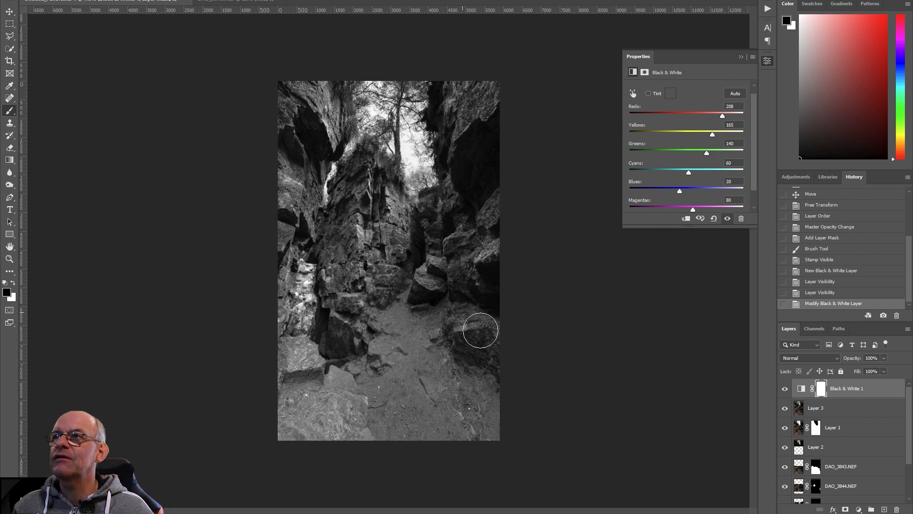
{"action": "scroll", "coordinate": [716, 178], "scroll_direction": "down", "scroll_amount": 1}
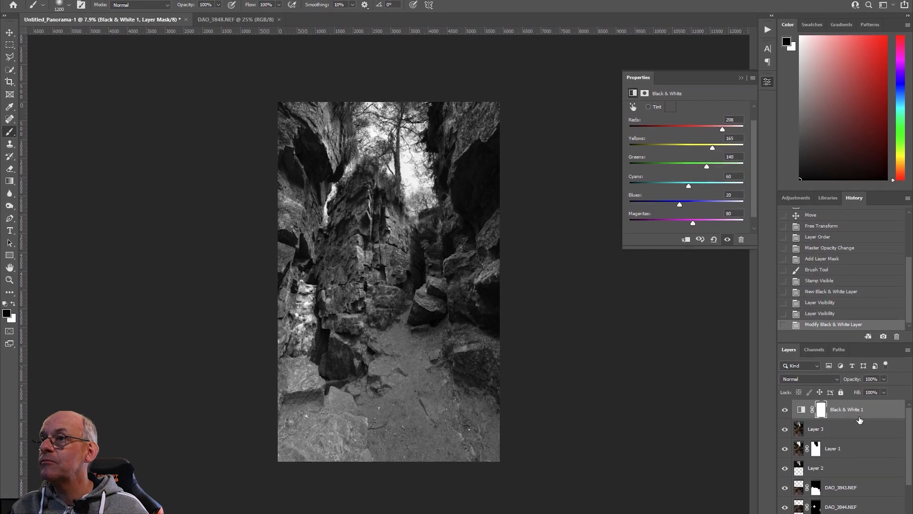
Stamp the black-and-white result into a new merged layer and open it in the Camera Raw Filter
{"action": "key", "text": "ctrl+shift+alt+e"}
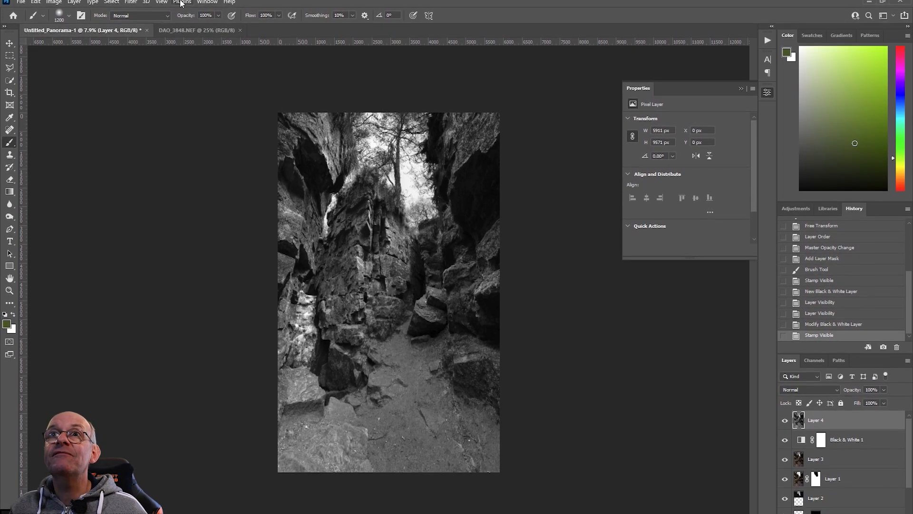
{"action": "left_click", "coordinate": [130, 4]}
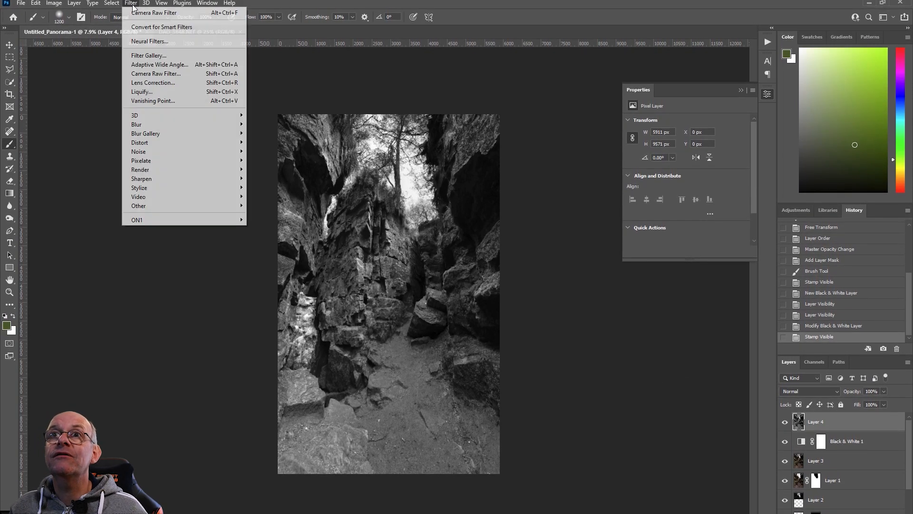
{"action": "left_click", "coordinate": [161, 74]}
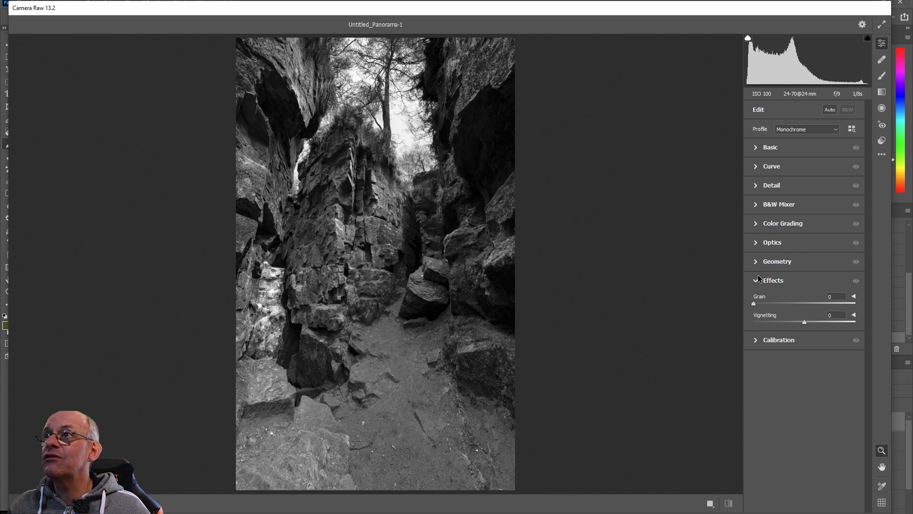
Set the Basic adjustments to Shadows +34, Texture +29 and Clarity +19, trying Clarity at +100 along the way
{"action": "left_click", "coordinate": [766, 150]}
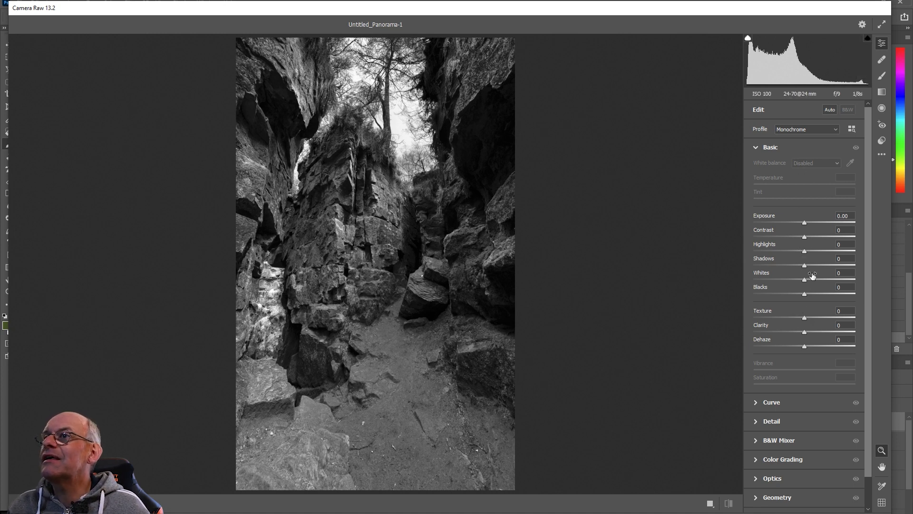
{"action": "left_click_drag", "start_coordinate": [816, 266], "coordinate": [824, 264]}
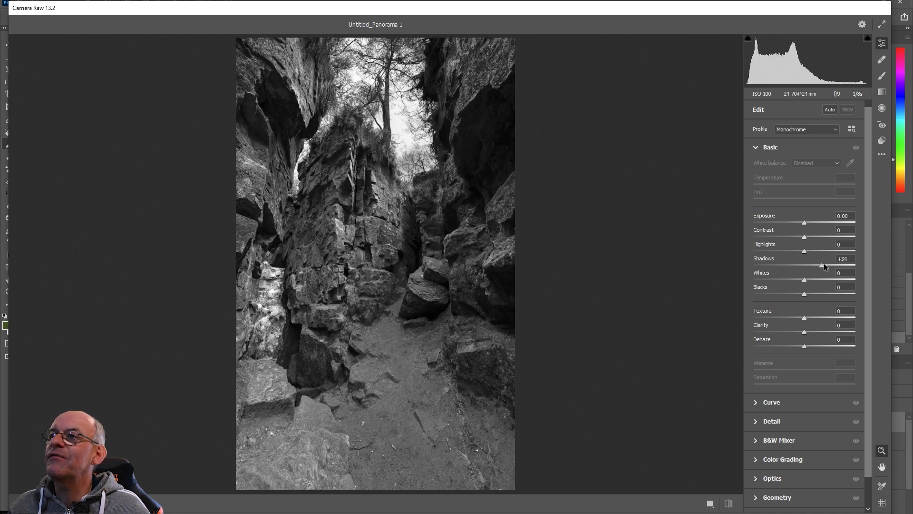
{"action": "mouse_move", "coordinate": [805, 318]}
{"action": "left_mouse_down"}
{"action": "mouse_move", "coordinate": [819, 317]}
{"action": "mouse_move", "coordinate": [815, 331]}
{"action": "left_mouse_up"}
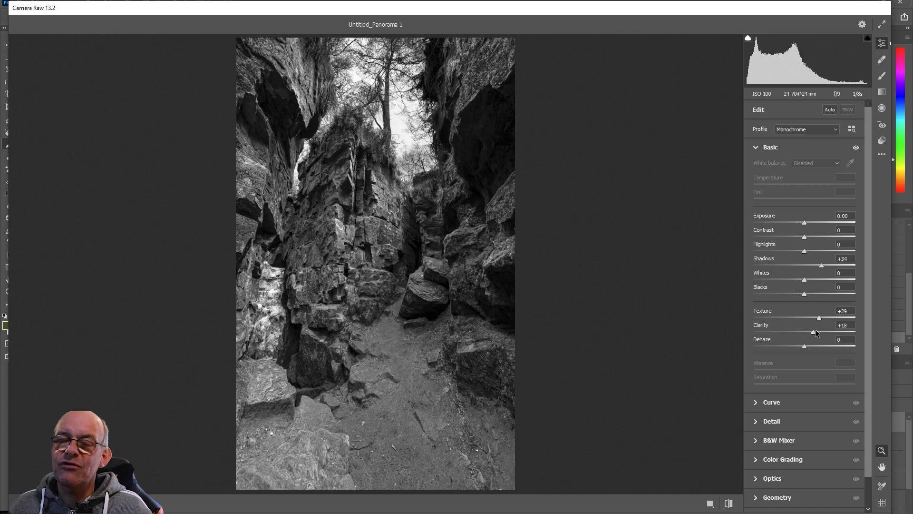
{"action": "left_click_drag", "start_coordinate": [815, 331], "coordinate": [856, 332]}
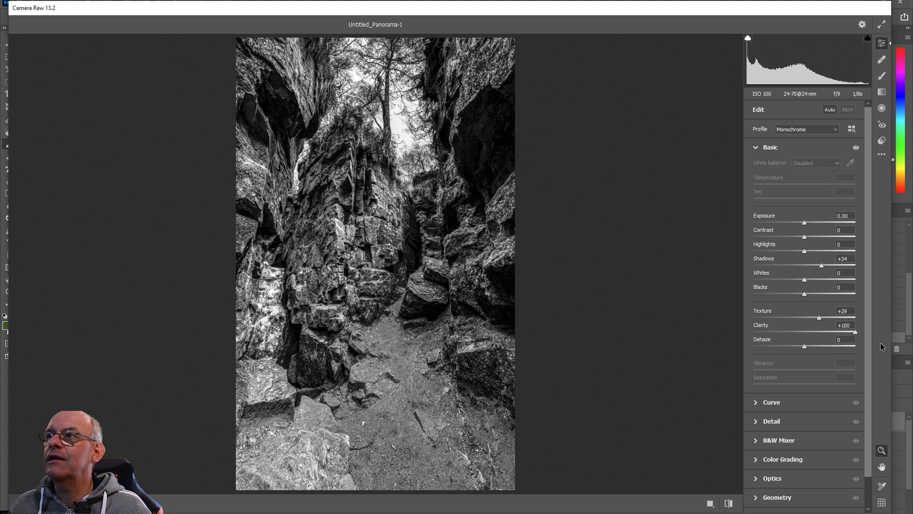
{"action": "left_click_drag", "start_coordinate": [856, 331], "coordinate": [815, 332]}
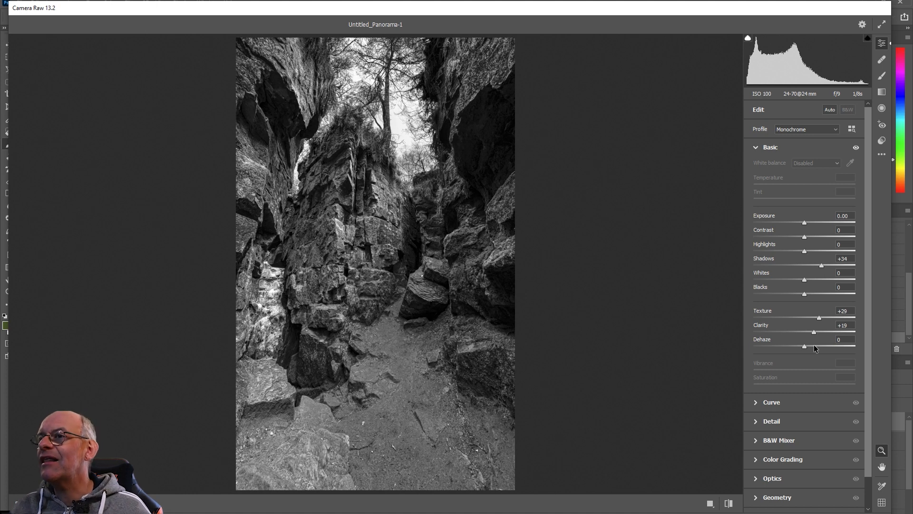
Darken the edges of the gorge image with Vignetting at -34 in the Effects settings
{"action": "scroll", "coordinate": [813, 402], "scroll_direction": "down", "scroll_amount": 2}
{"action": "left_click", "coordinate": [788, 485]}
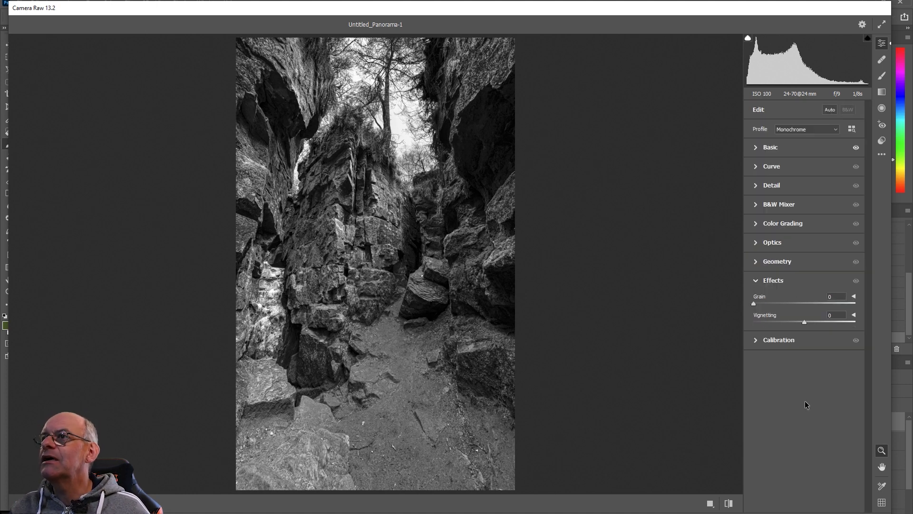
{"action": "left_click_drag", "start_coordinate": [804, 321], "coordinate": [788, 325]}
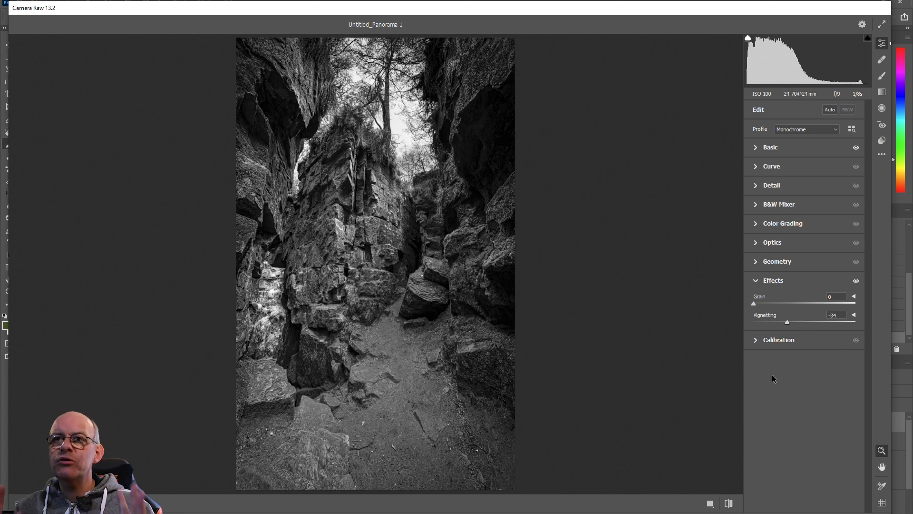